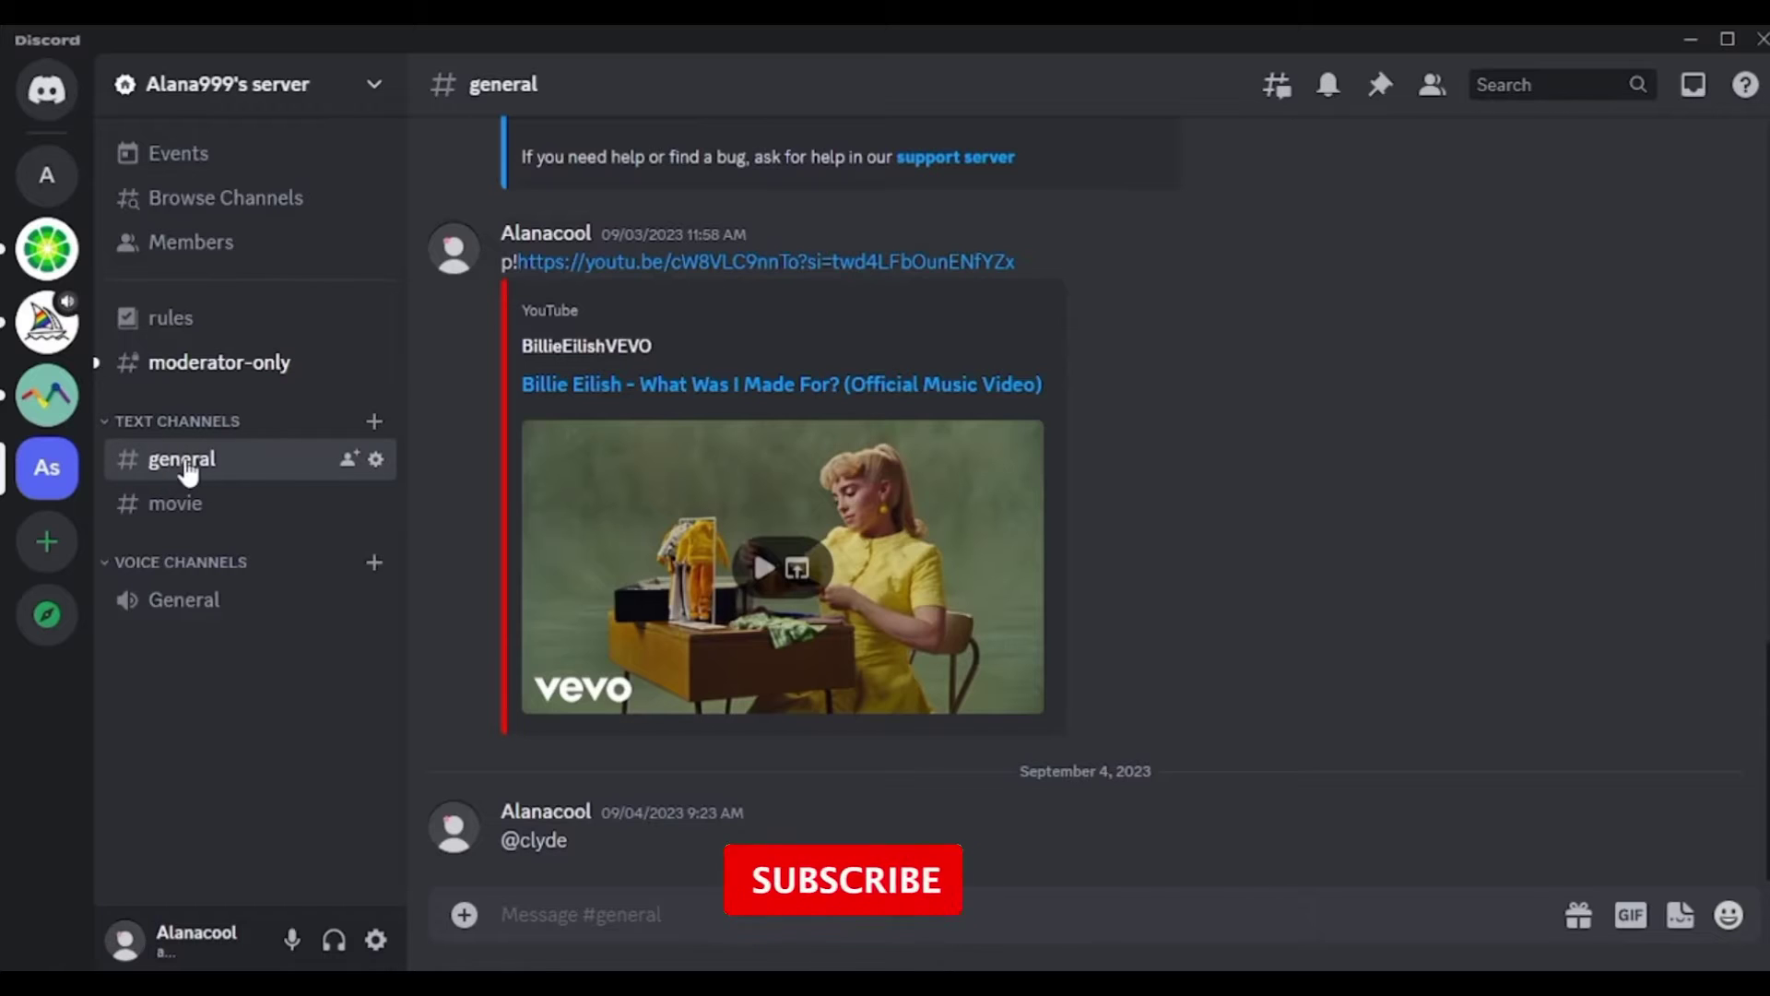
- Create a Captain Hook webhook in #general's Integrations settings and expand its details
{"action": "left_click", "coordinate": [376, 462]}
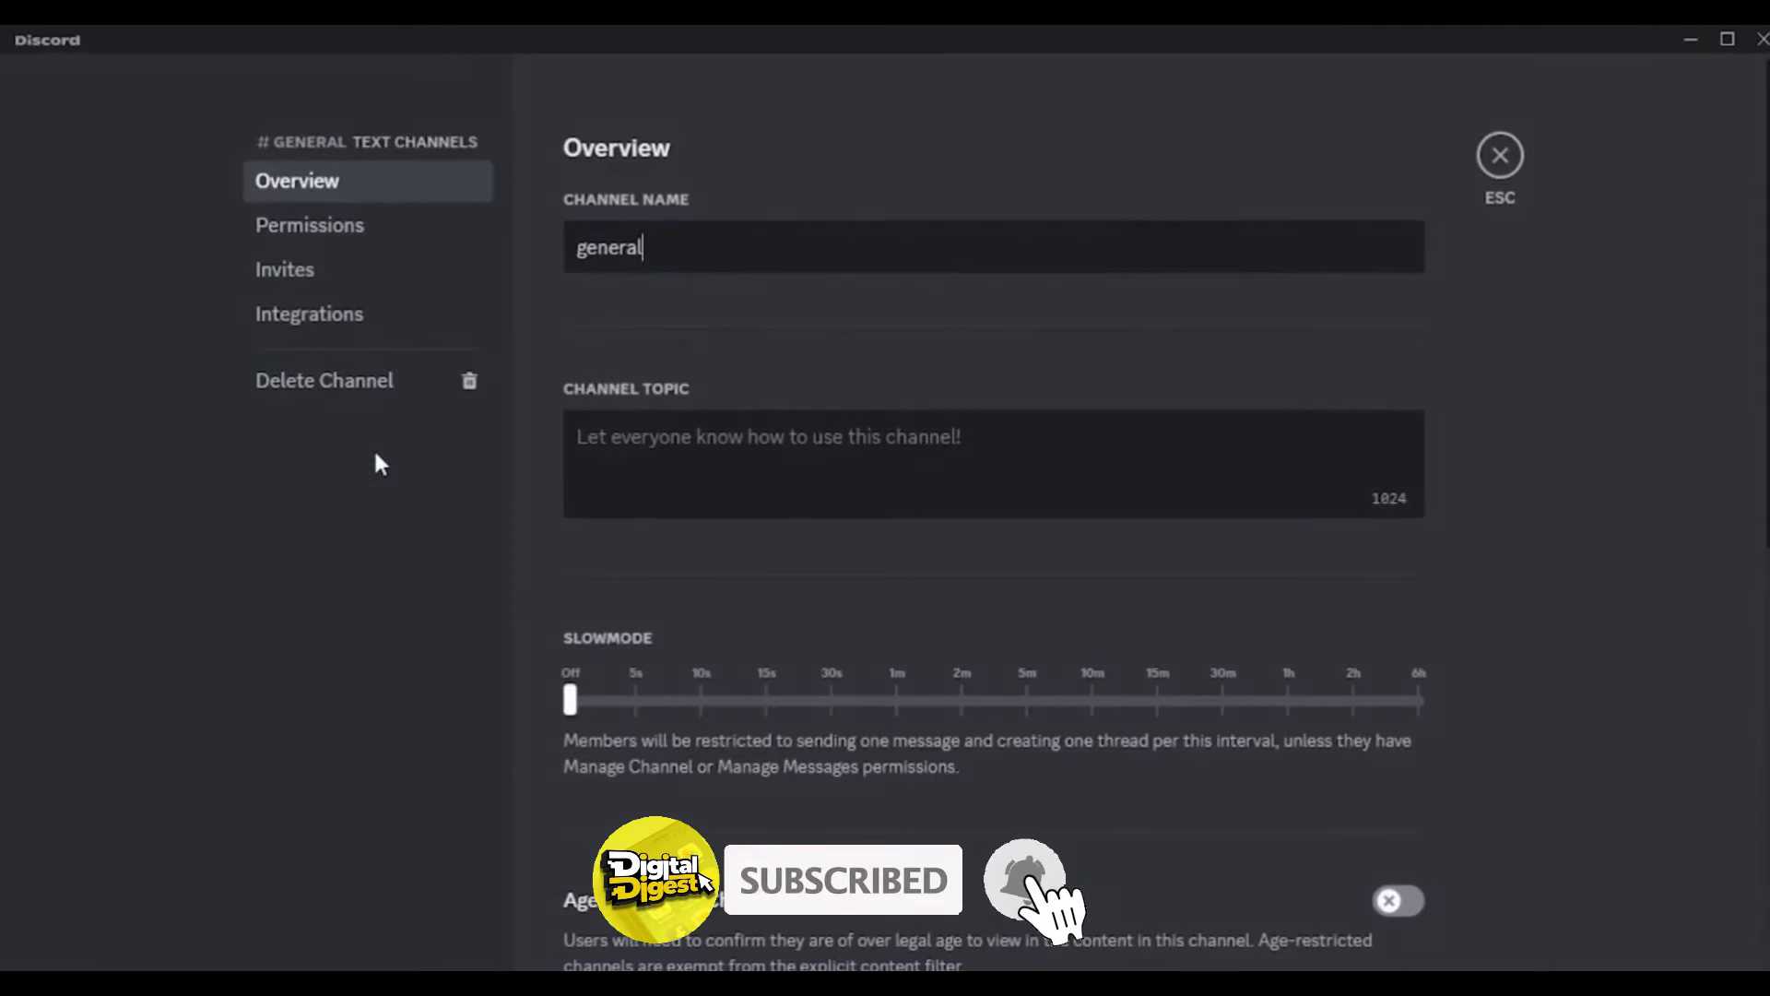
{"action": "left_click", "coordinate": [394, 336]}
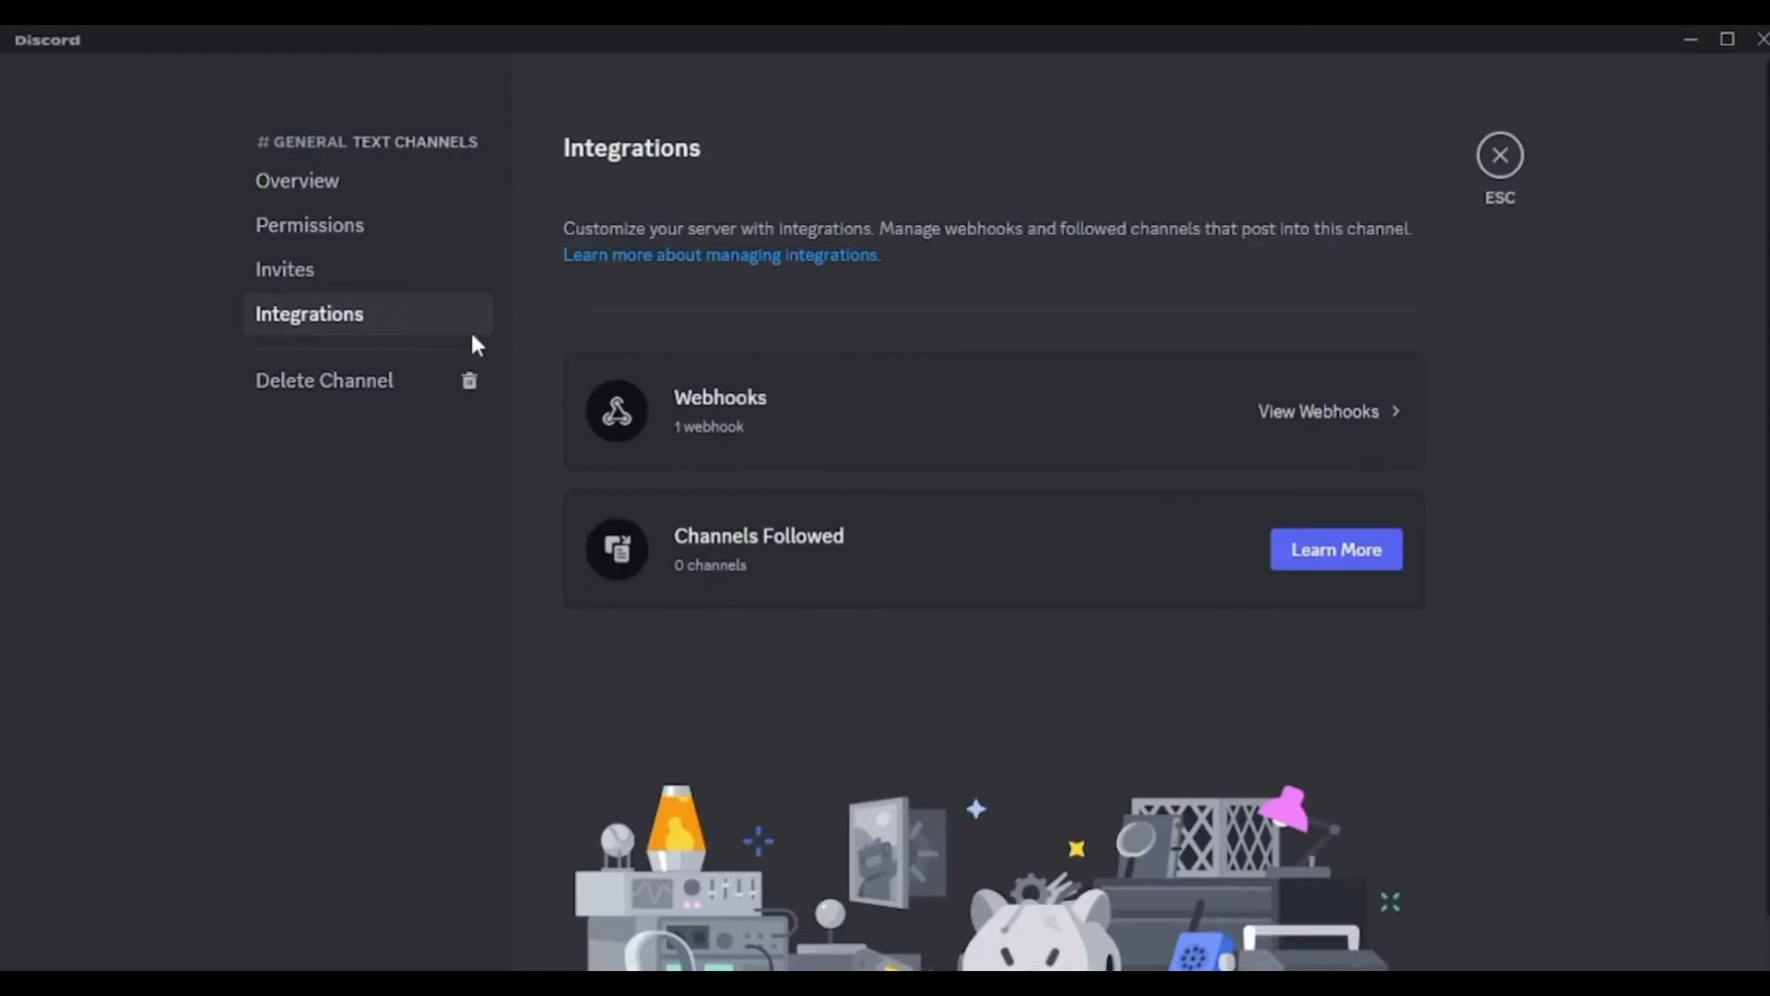
{"action": "left_click", "coordinate": [1287, 443]}
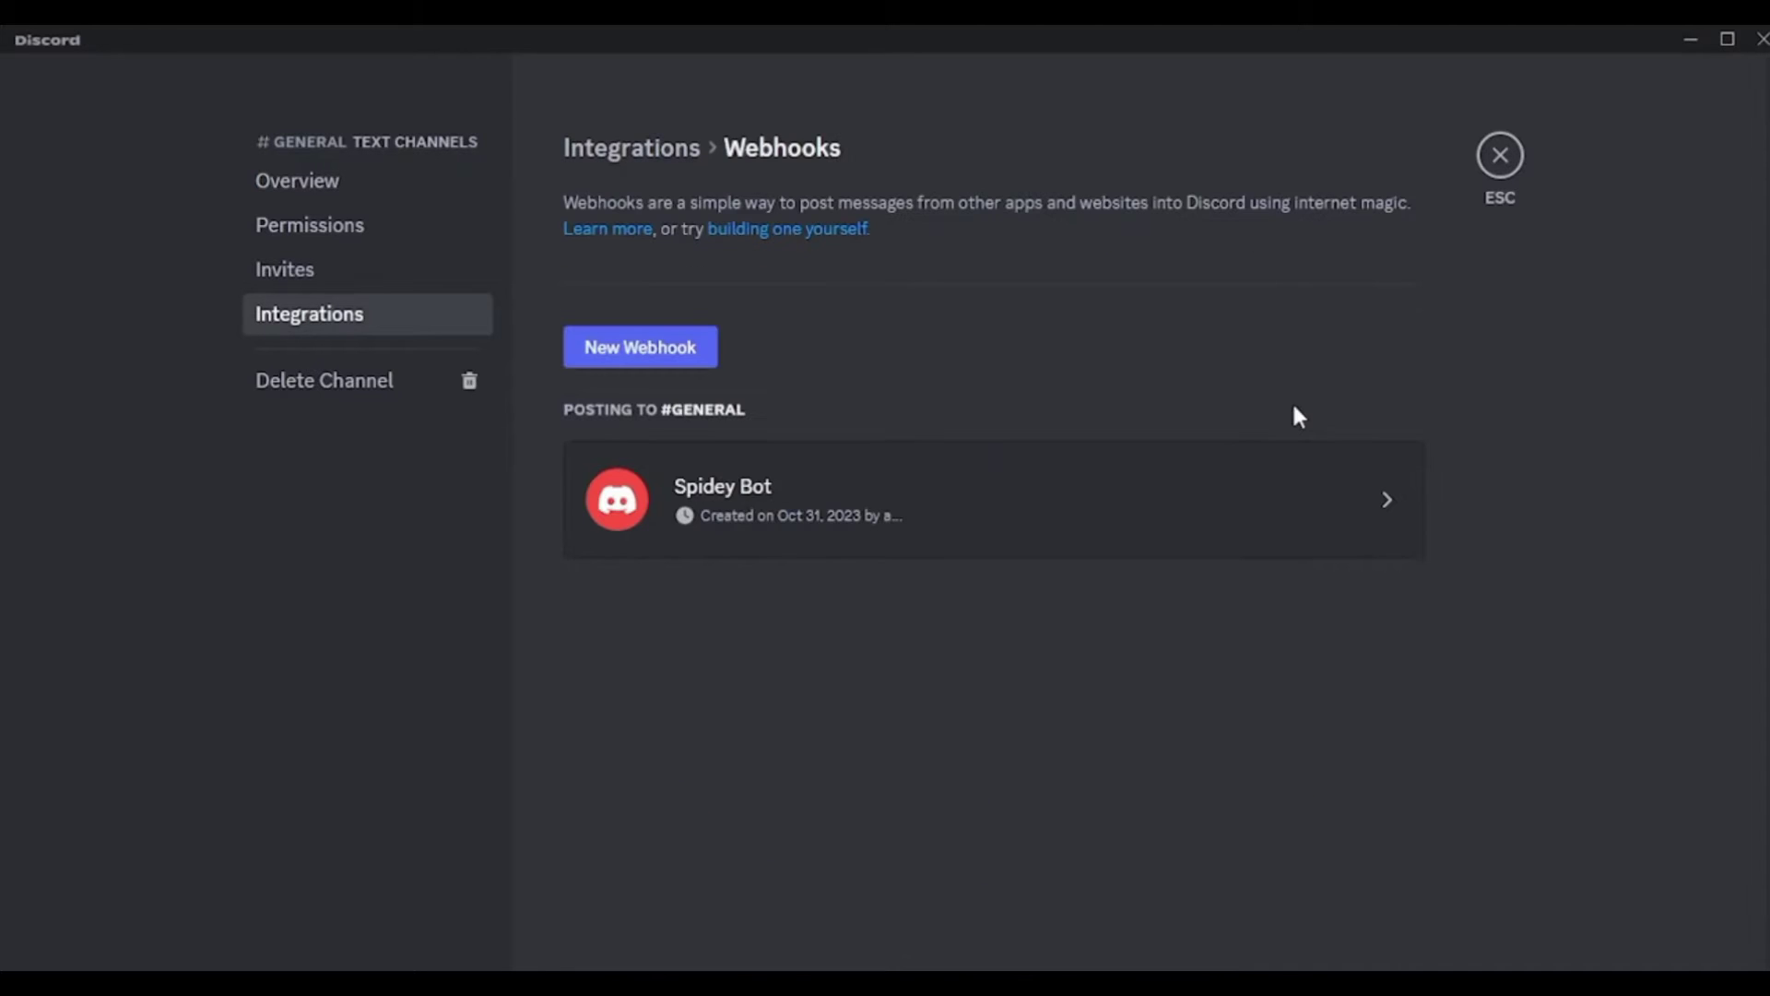
{"action": "left_click", "coordinate": [670, 349]}
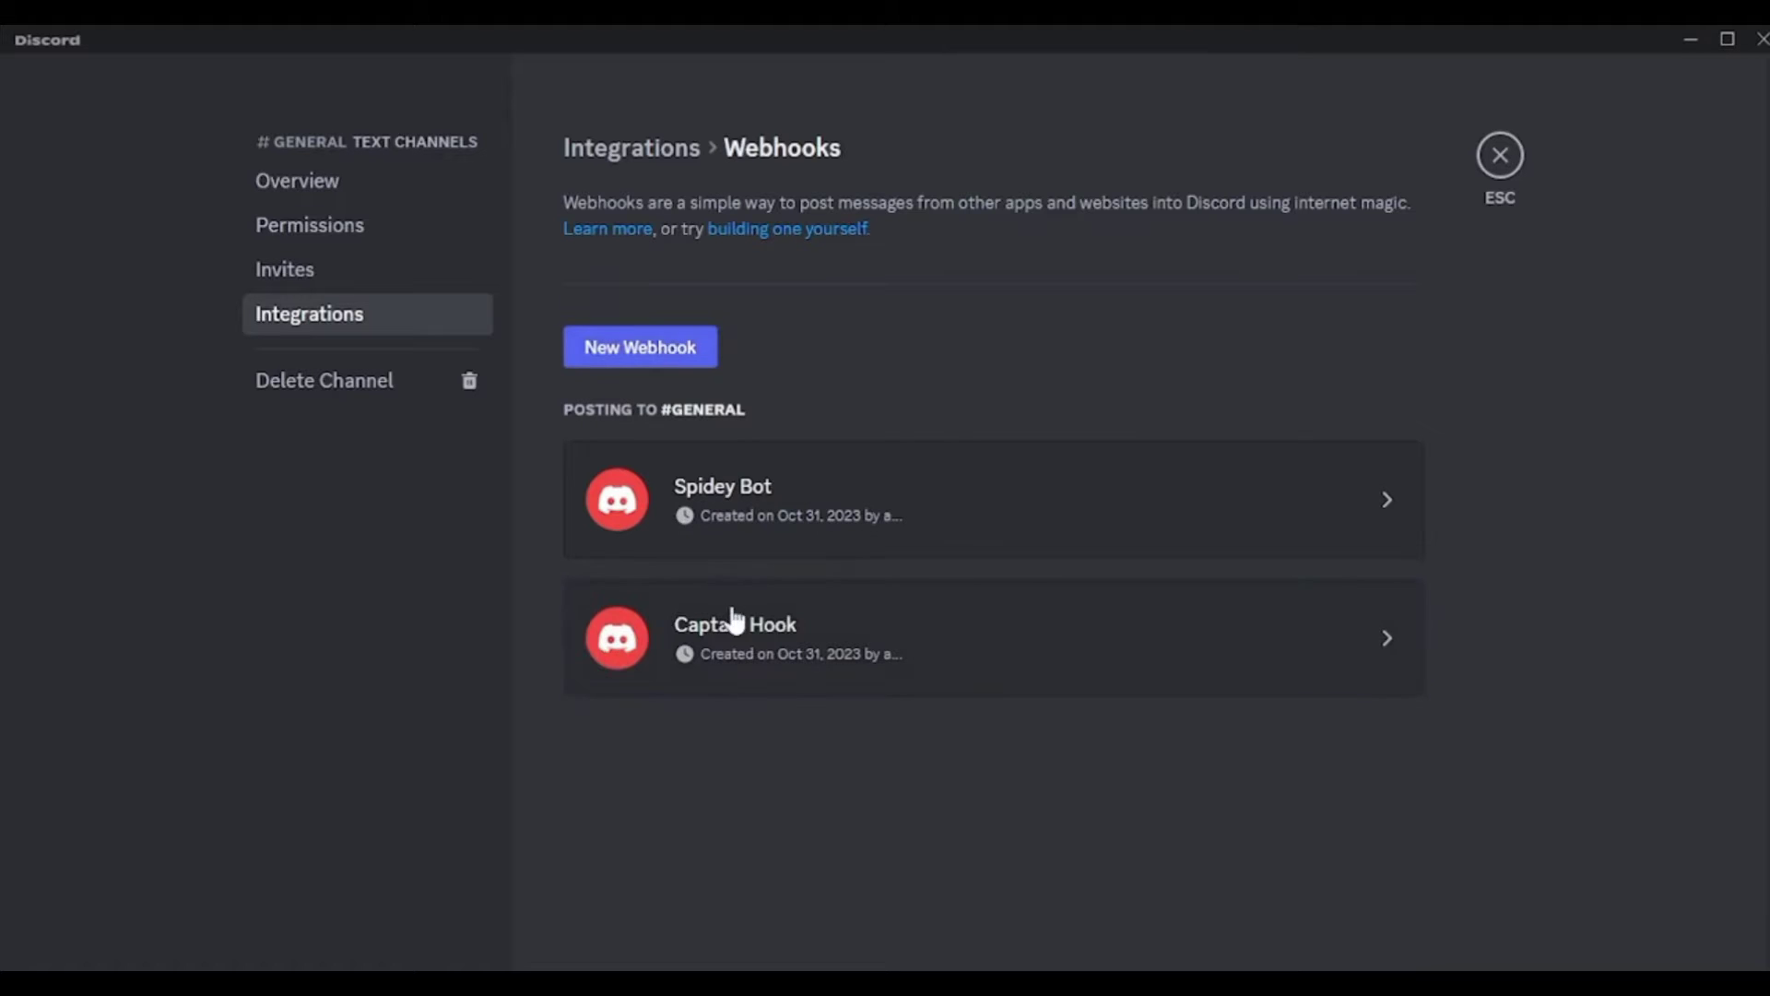
{"action": "left_click", "coordinate": [1388, 639]}
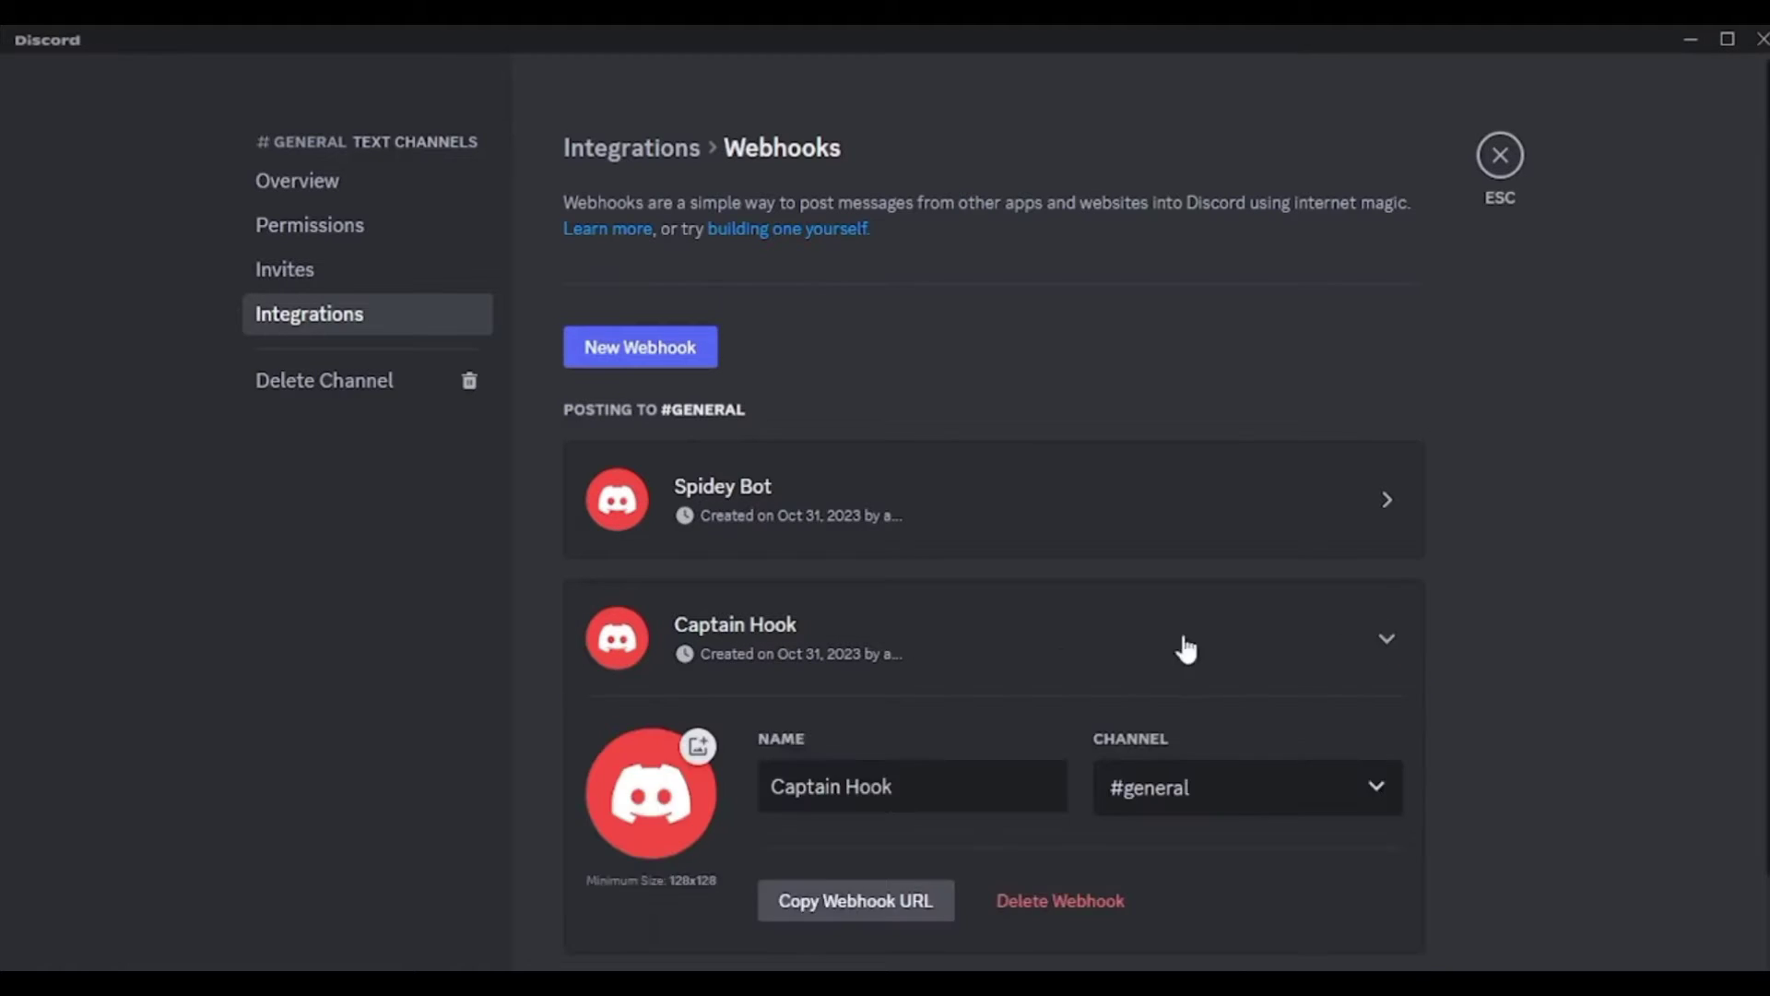
{"action": "scroll", "coordinate": [1087, 644], "scroll_direction": "down", "scroll_amount": 1}
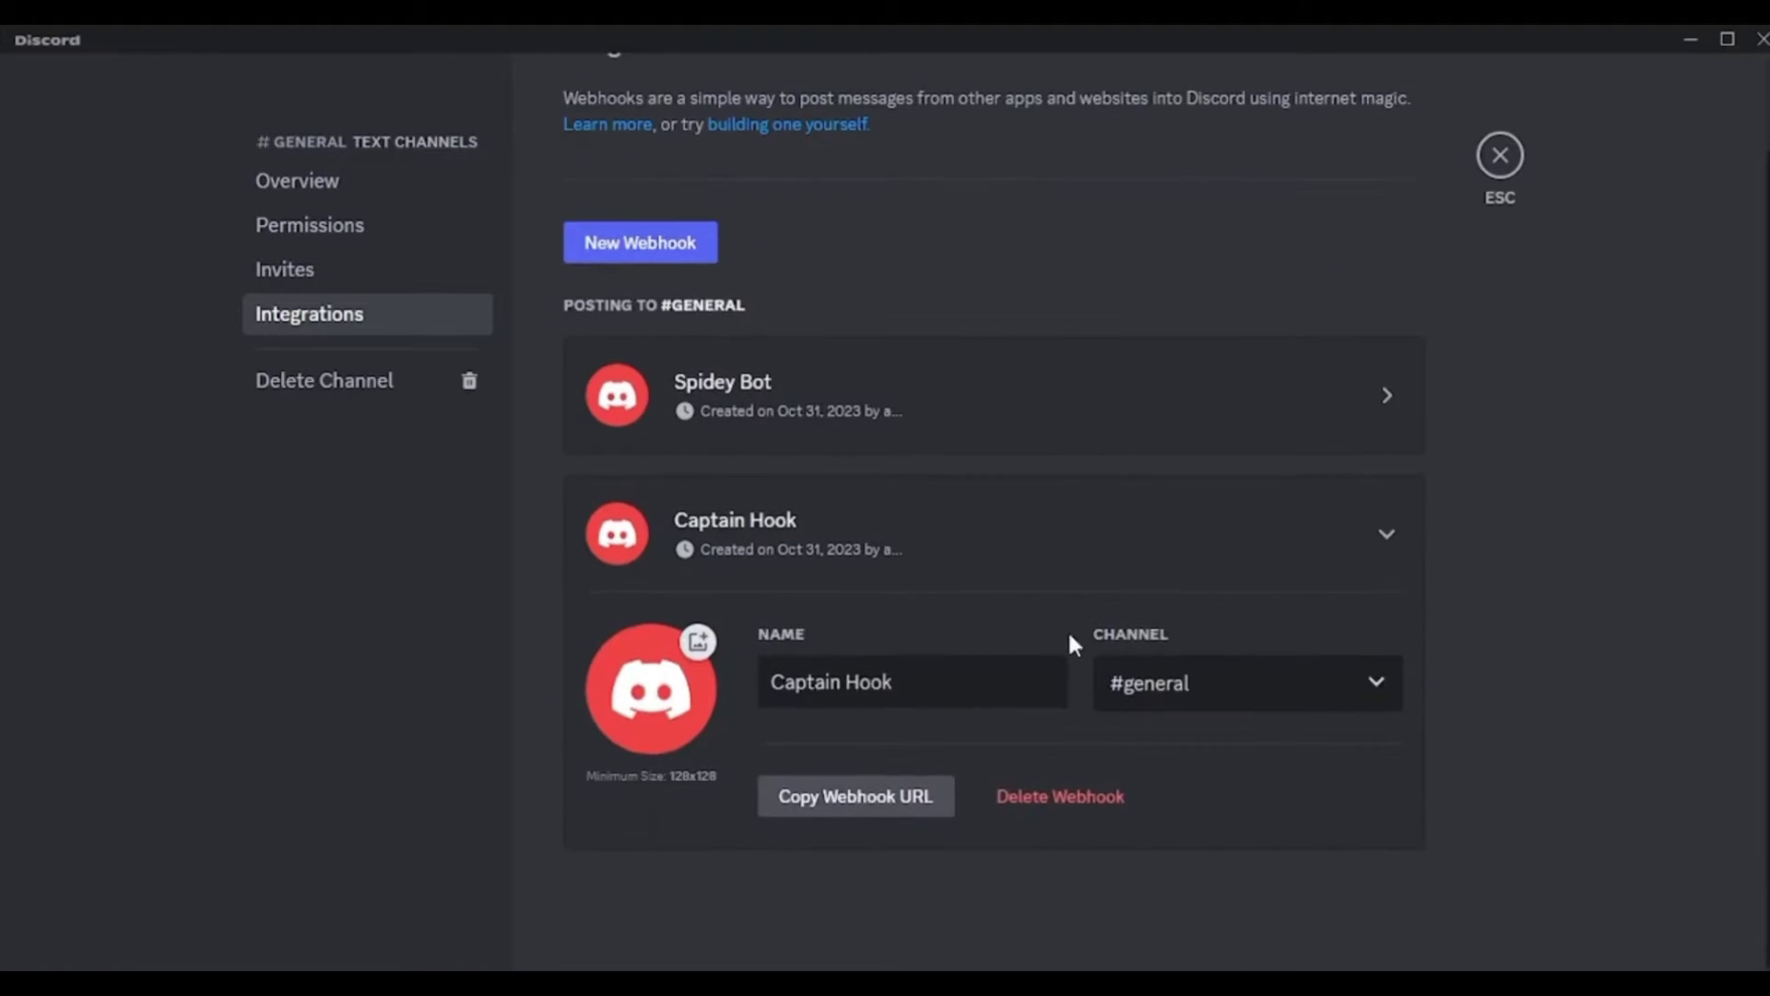
- Copy Captain Hook's webhook URL, then search 'disco hook' and 'dyno.gg' in two Chrome tabs
{"action": "left_click", "coordinate": [913, 807]}
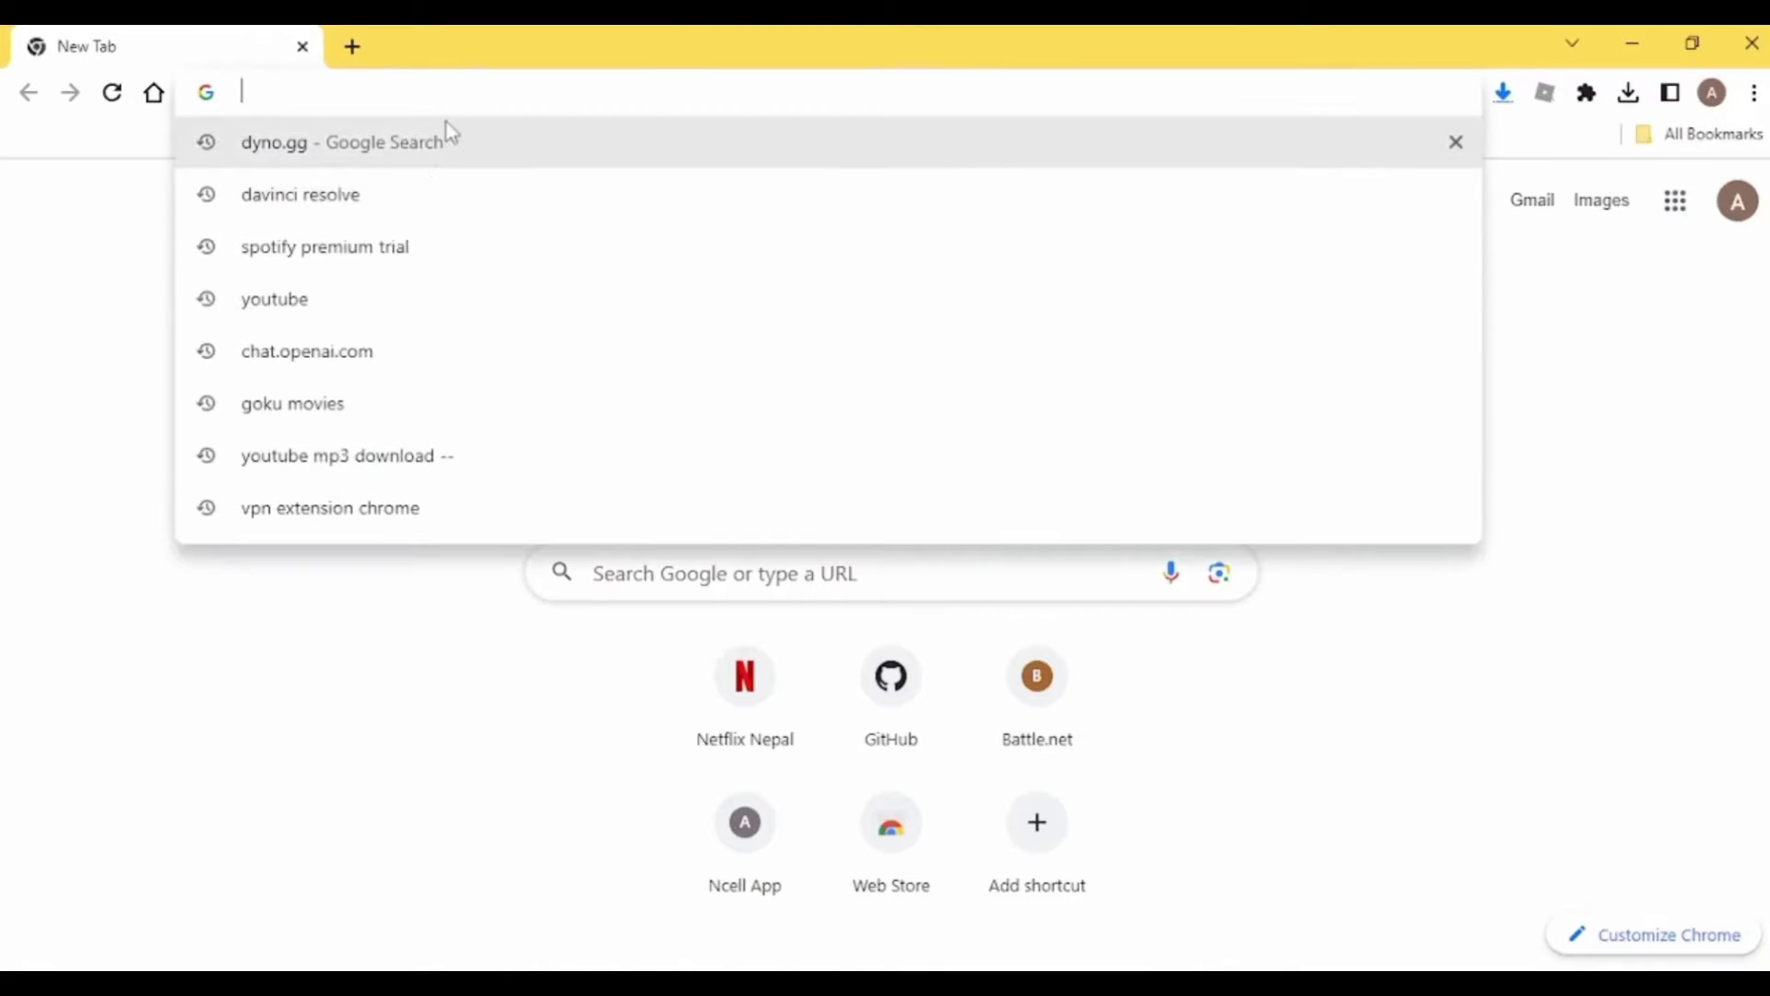
{"action": "type", "text": "disco hook"}
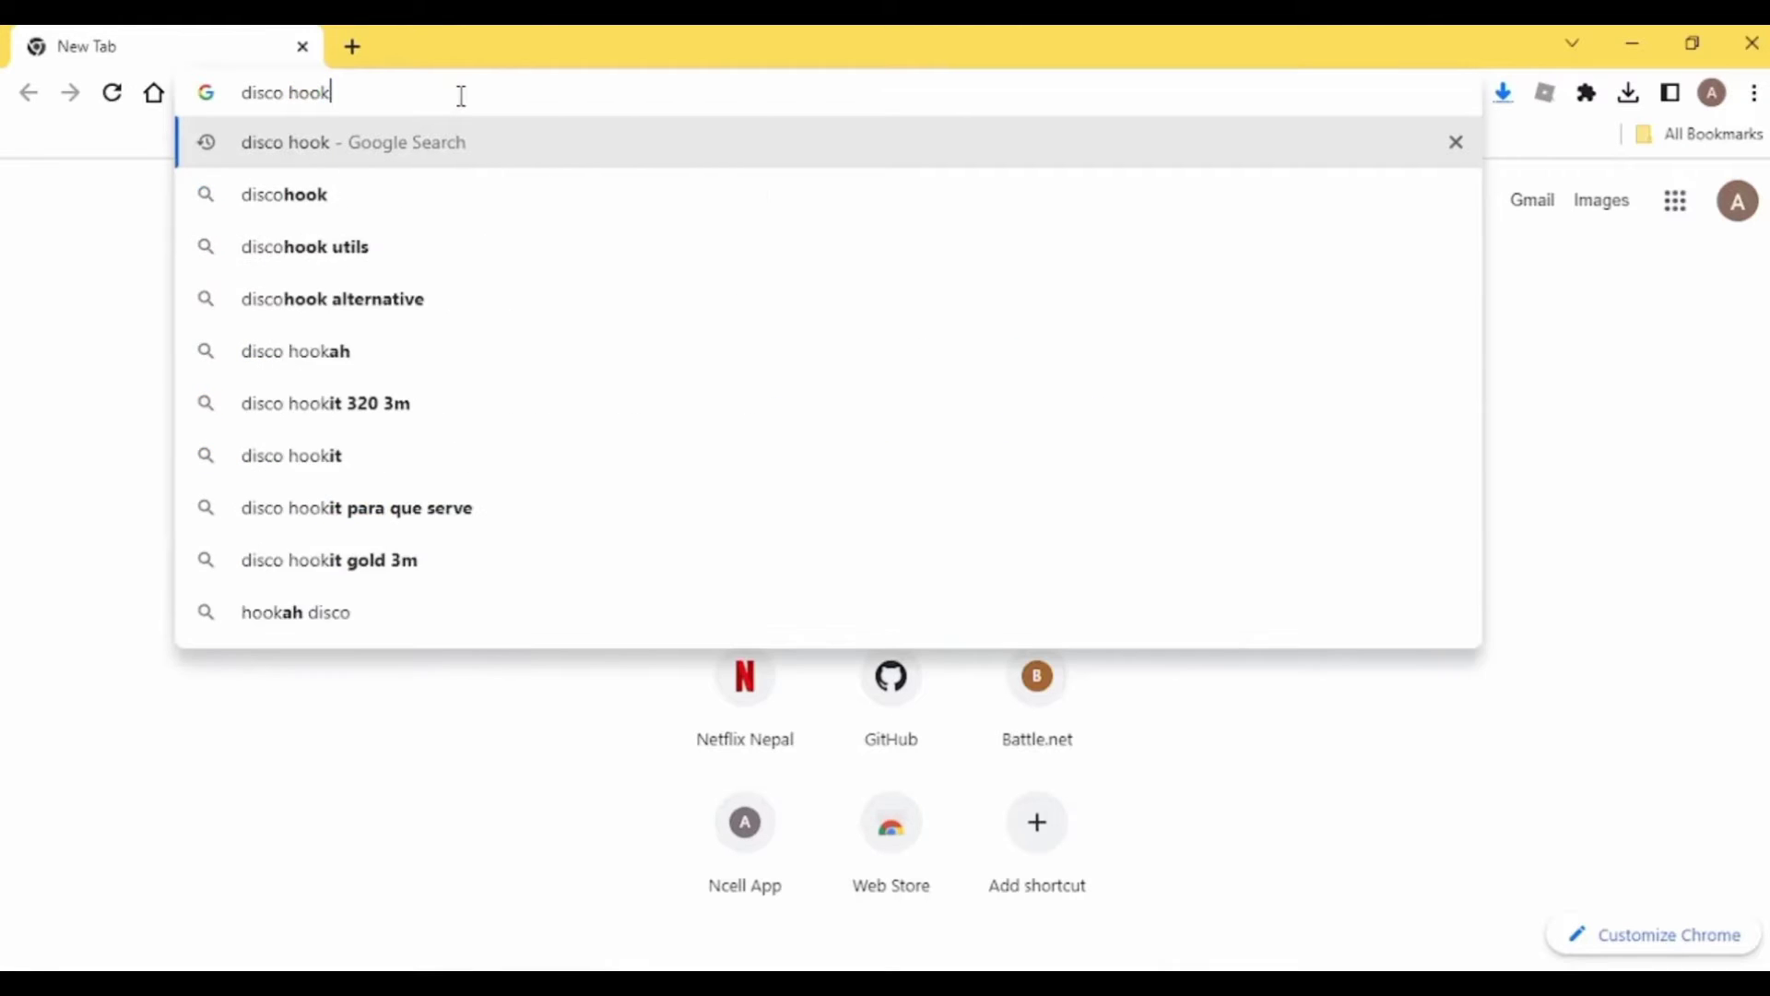
{"action": "key", "text": "Return"}
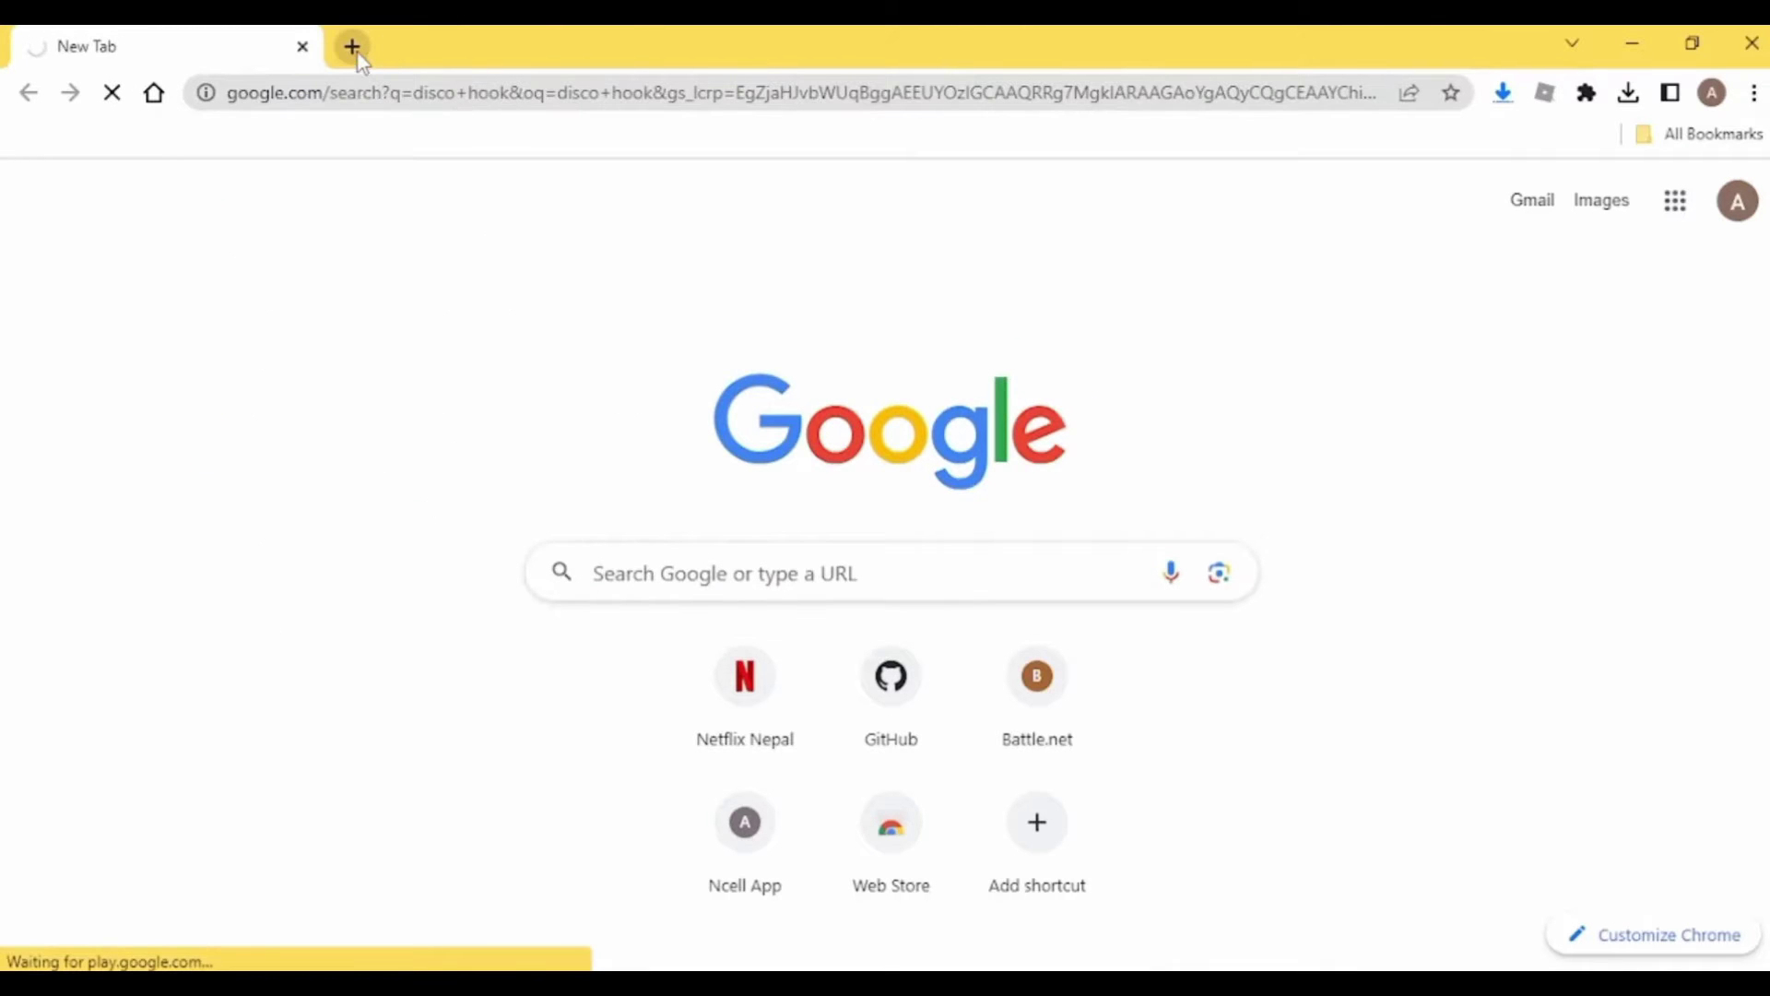
{"action": "left_click", "coordinate": [353, 45]}
{"action": "type", "text": "dyno"}
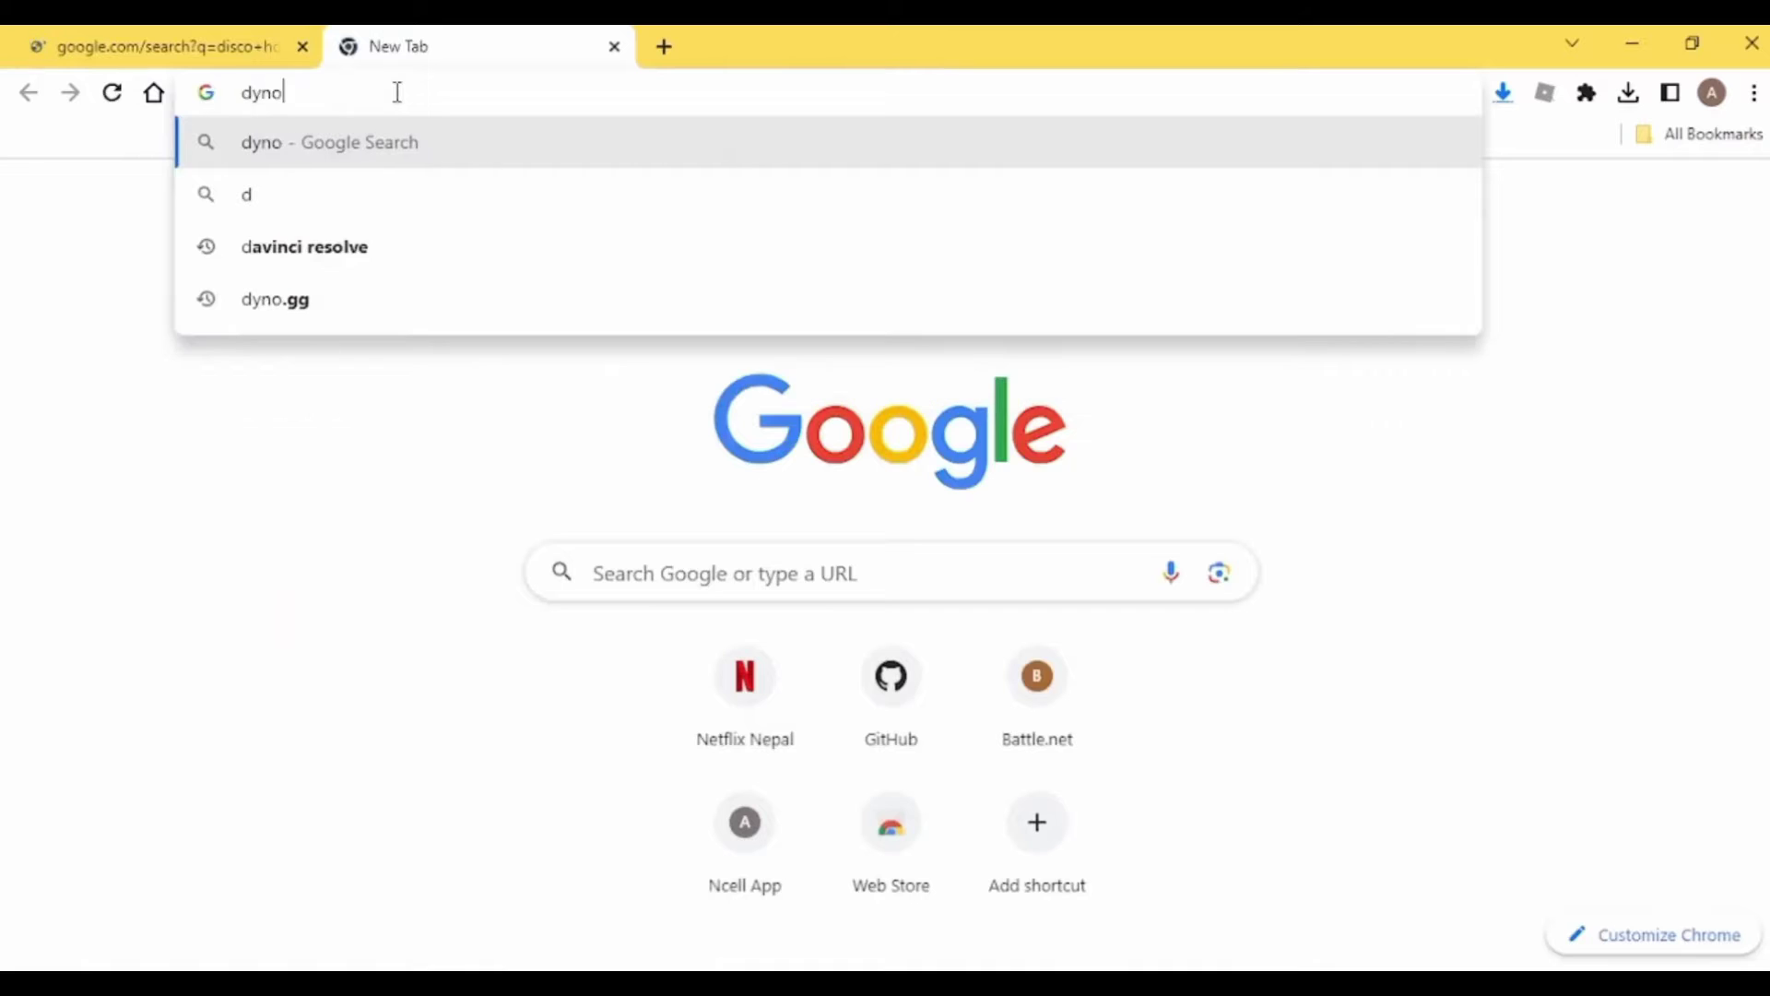
{"action": "type", "text": ".gg"}
{"action": "key", "text": "Return"}
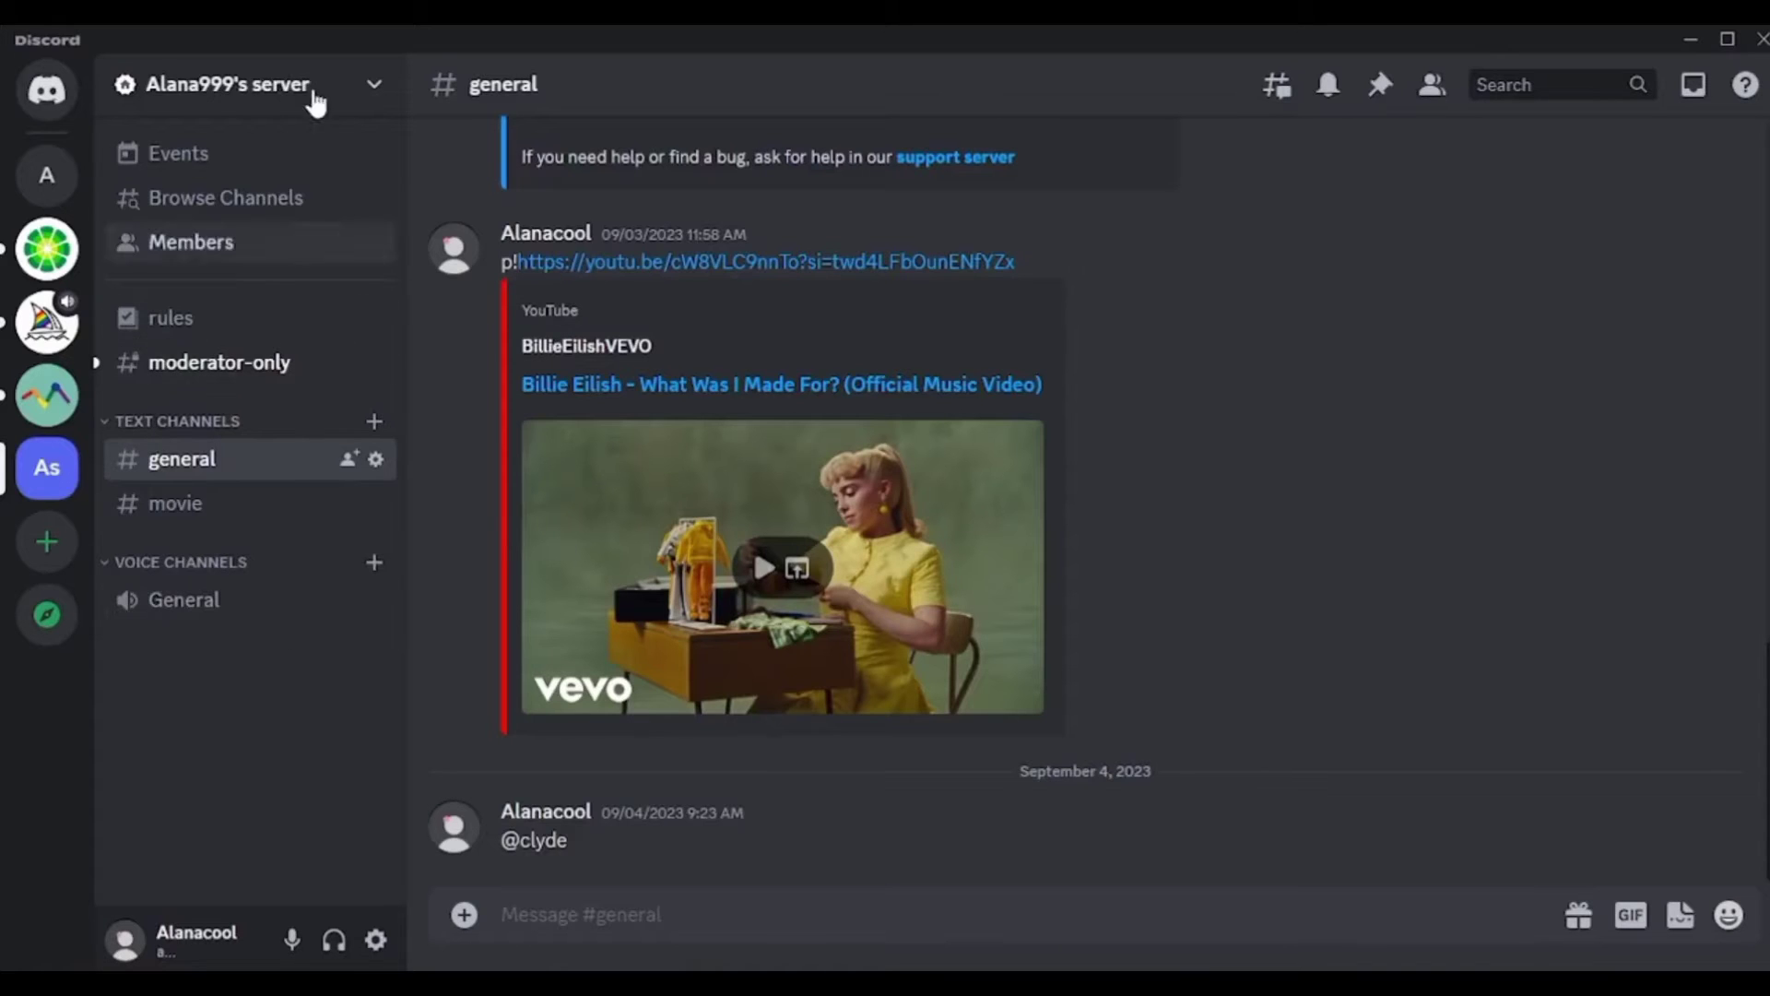
- Open Alana999's server options menu to reach Server Settings
{"action": "left_click", "coordinate": [375, 89]}
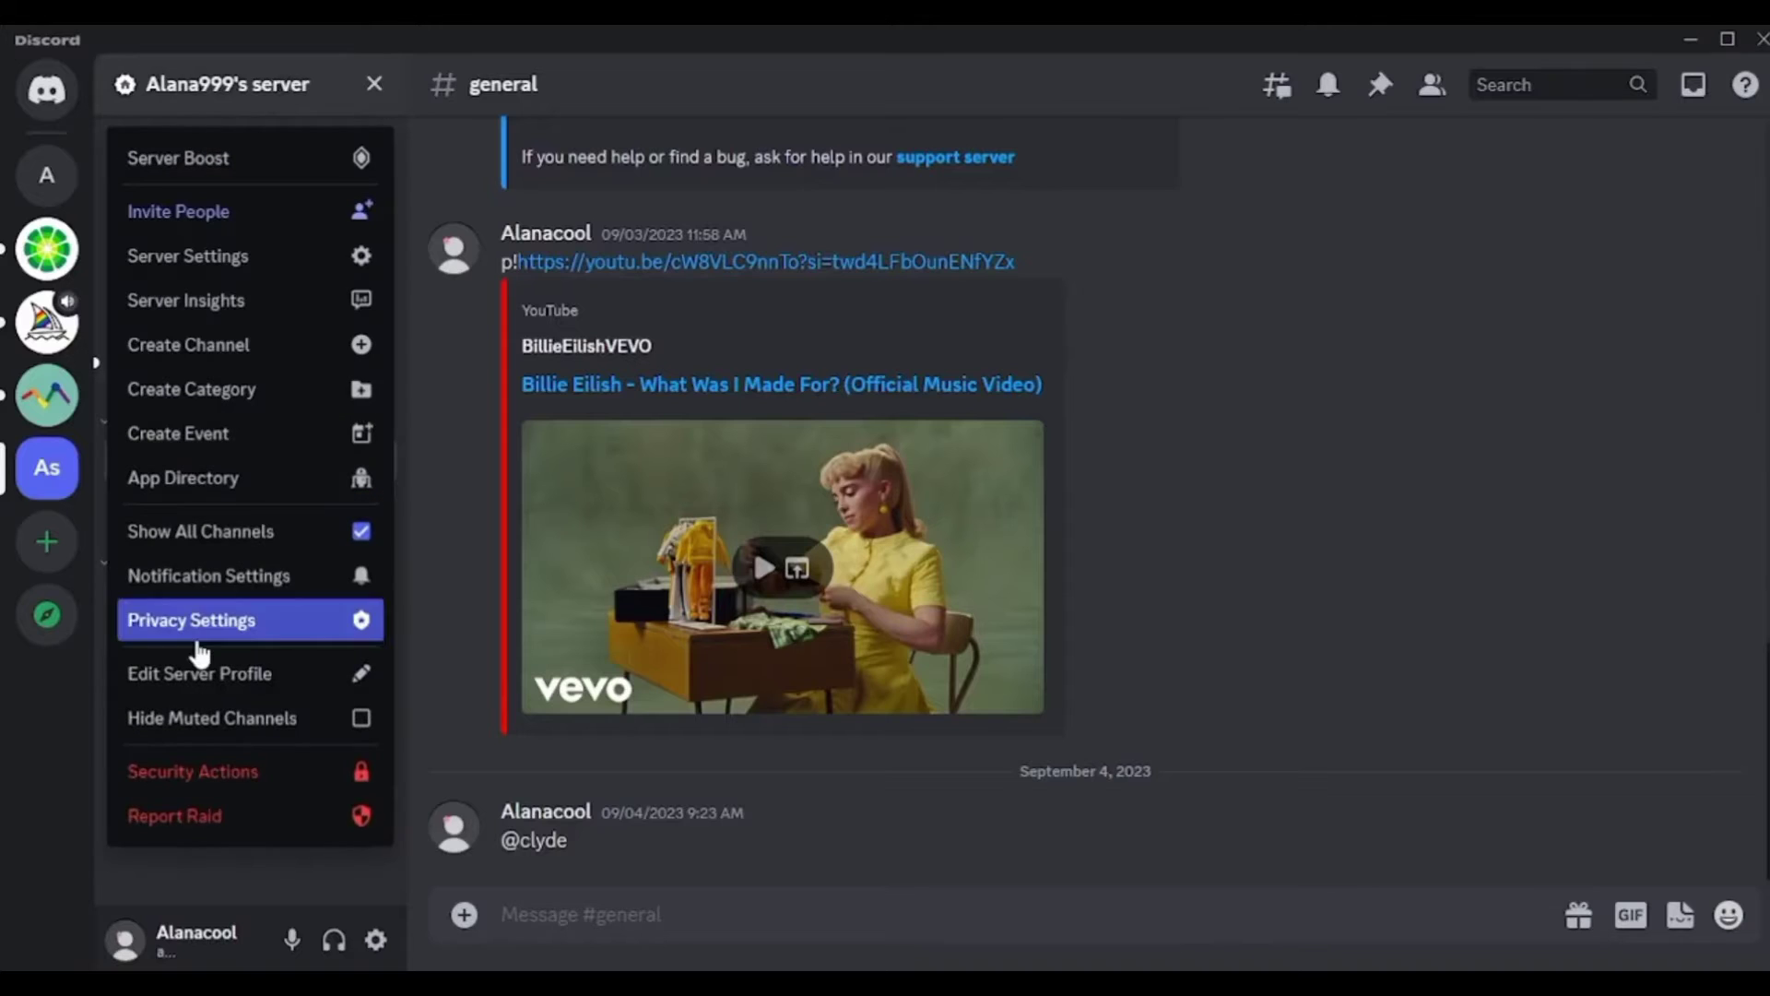
{"action": "key", "text": "Escape"}
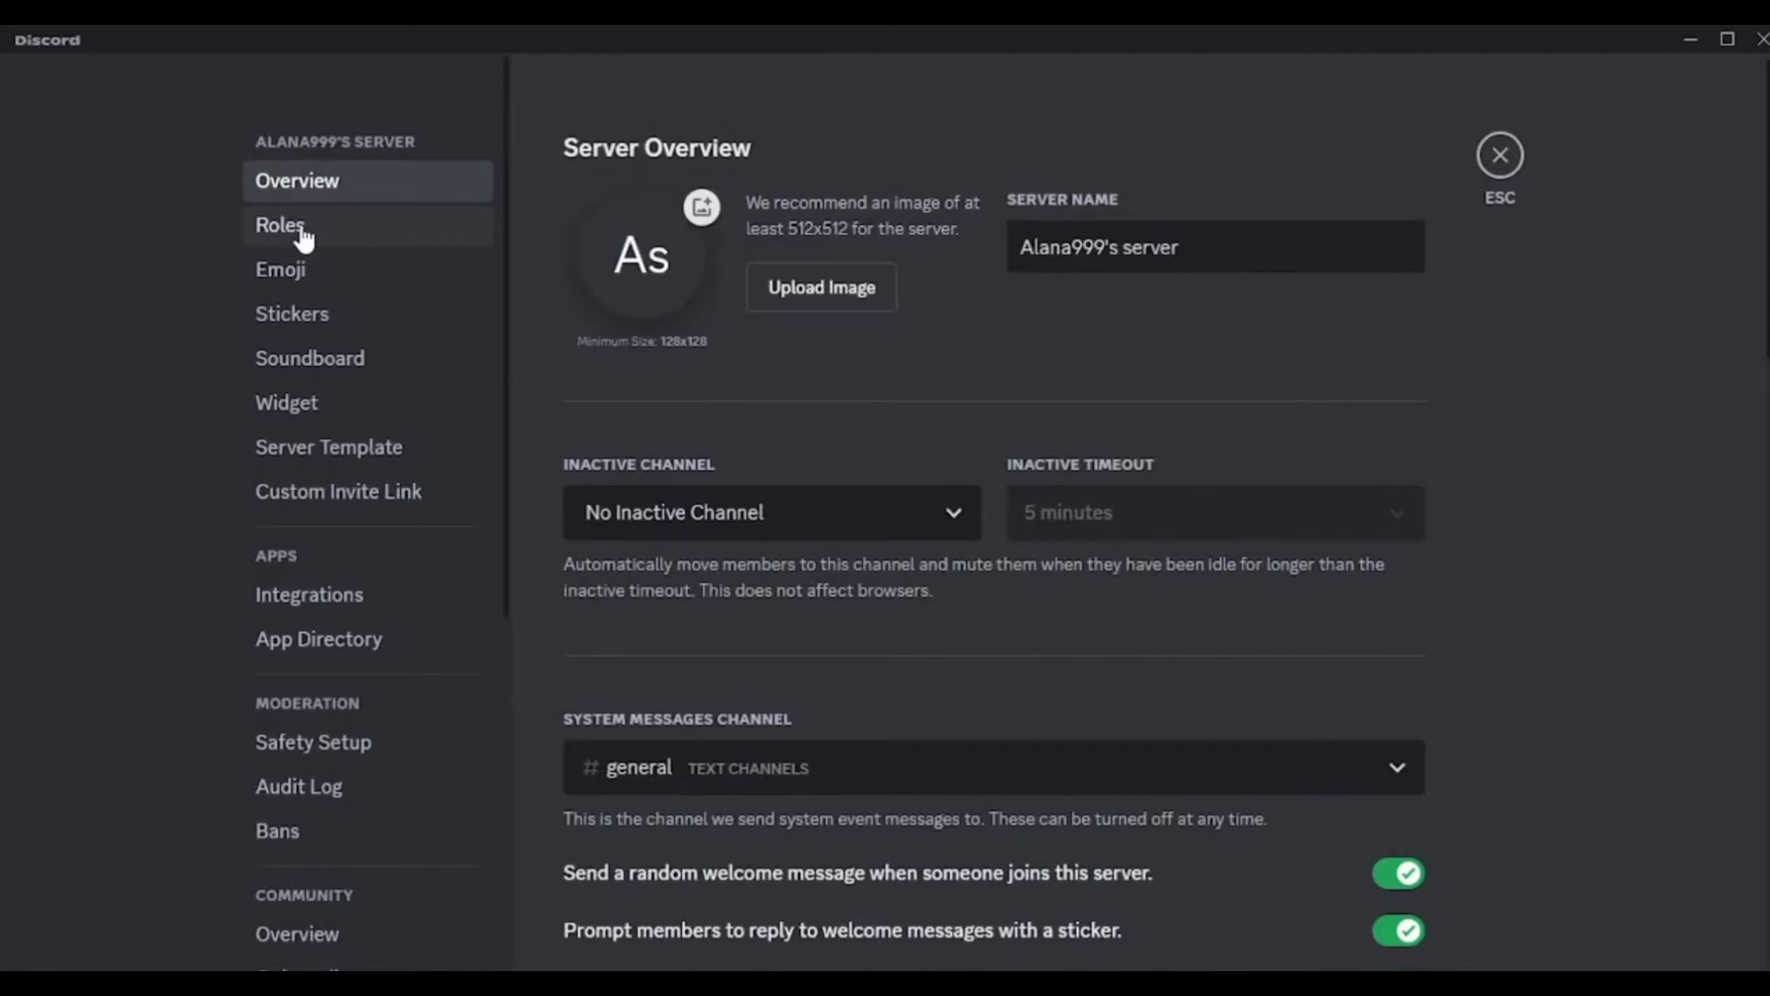
- In Roles, create and save the Important ping role, then start another with its default name cleared
{"action": "left_click", "coordinate": [415, 229]}
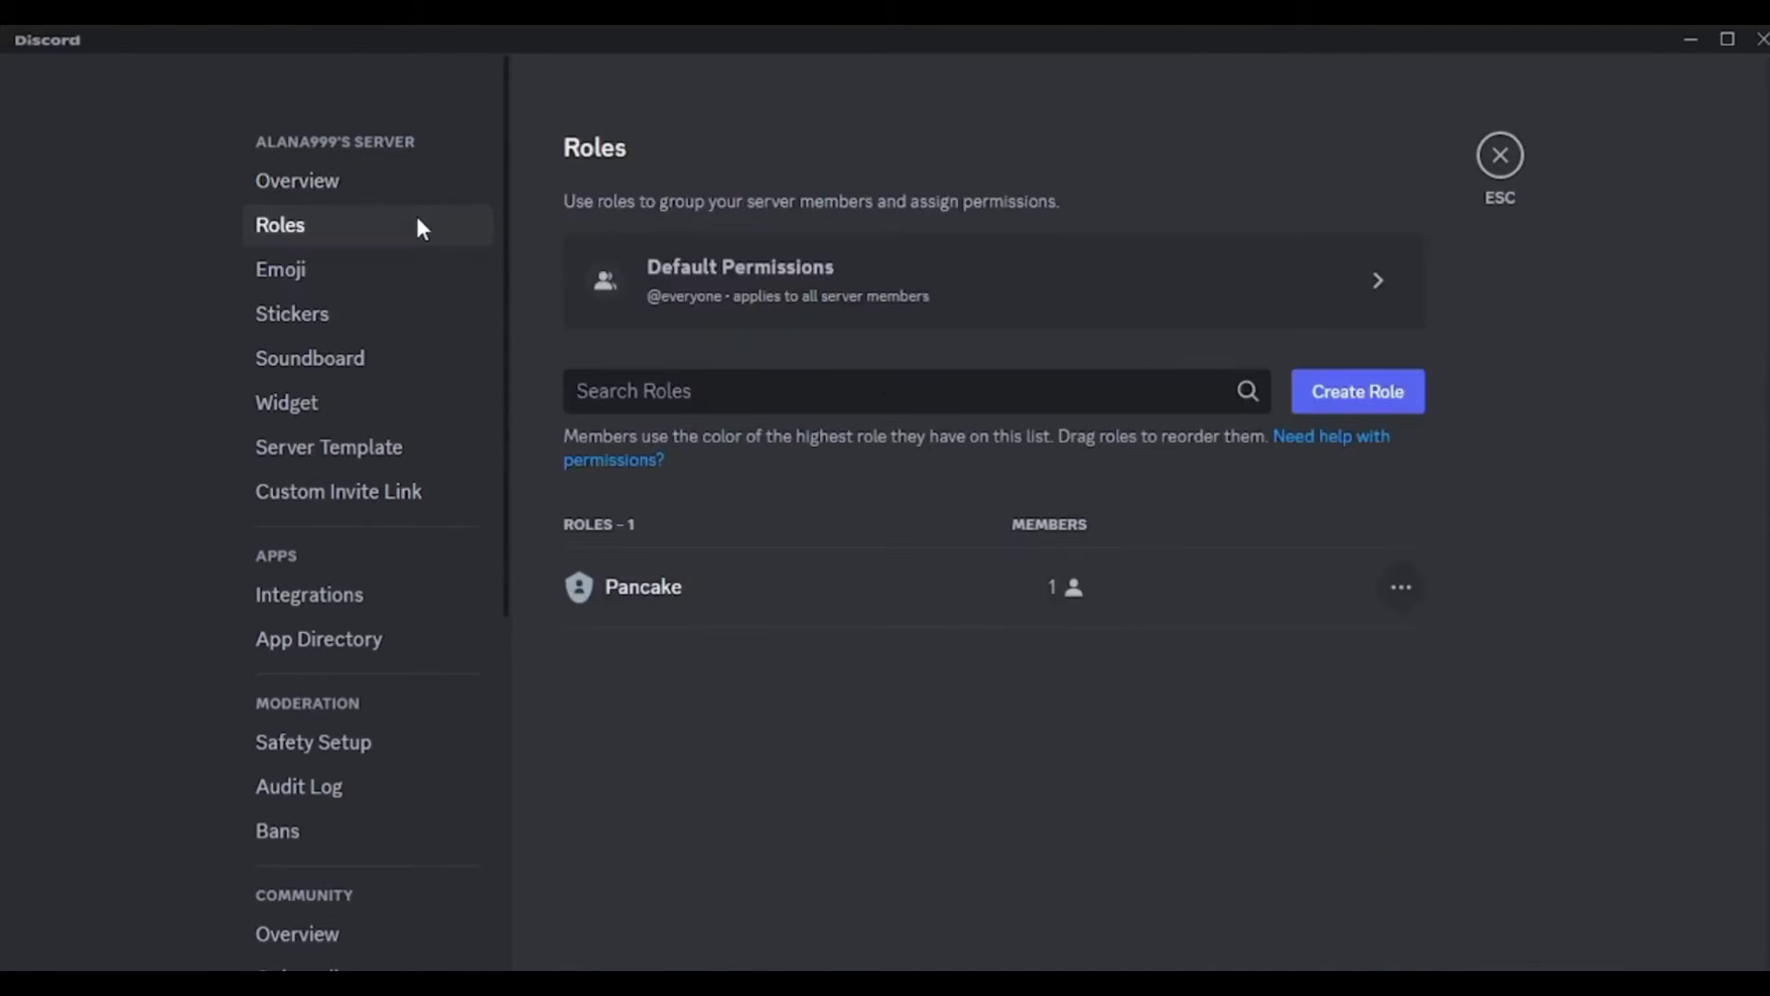
{"action": "left_click", "coordinate": [1395, 397]}
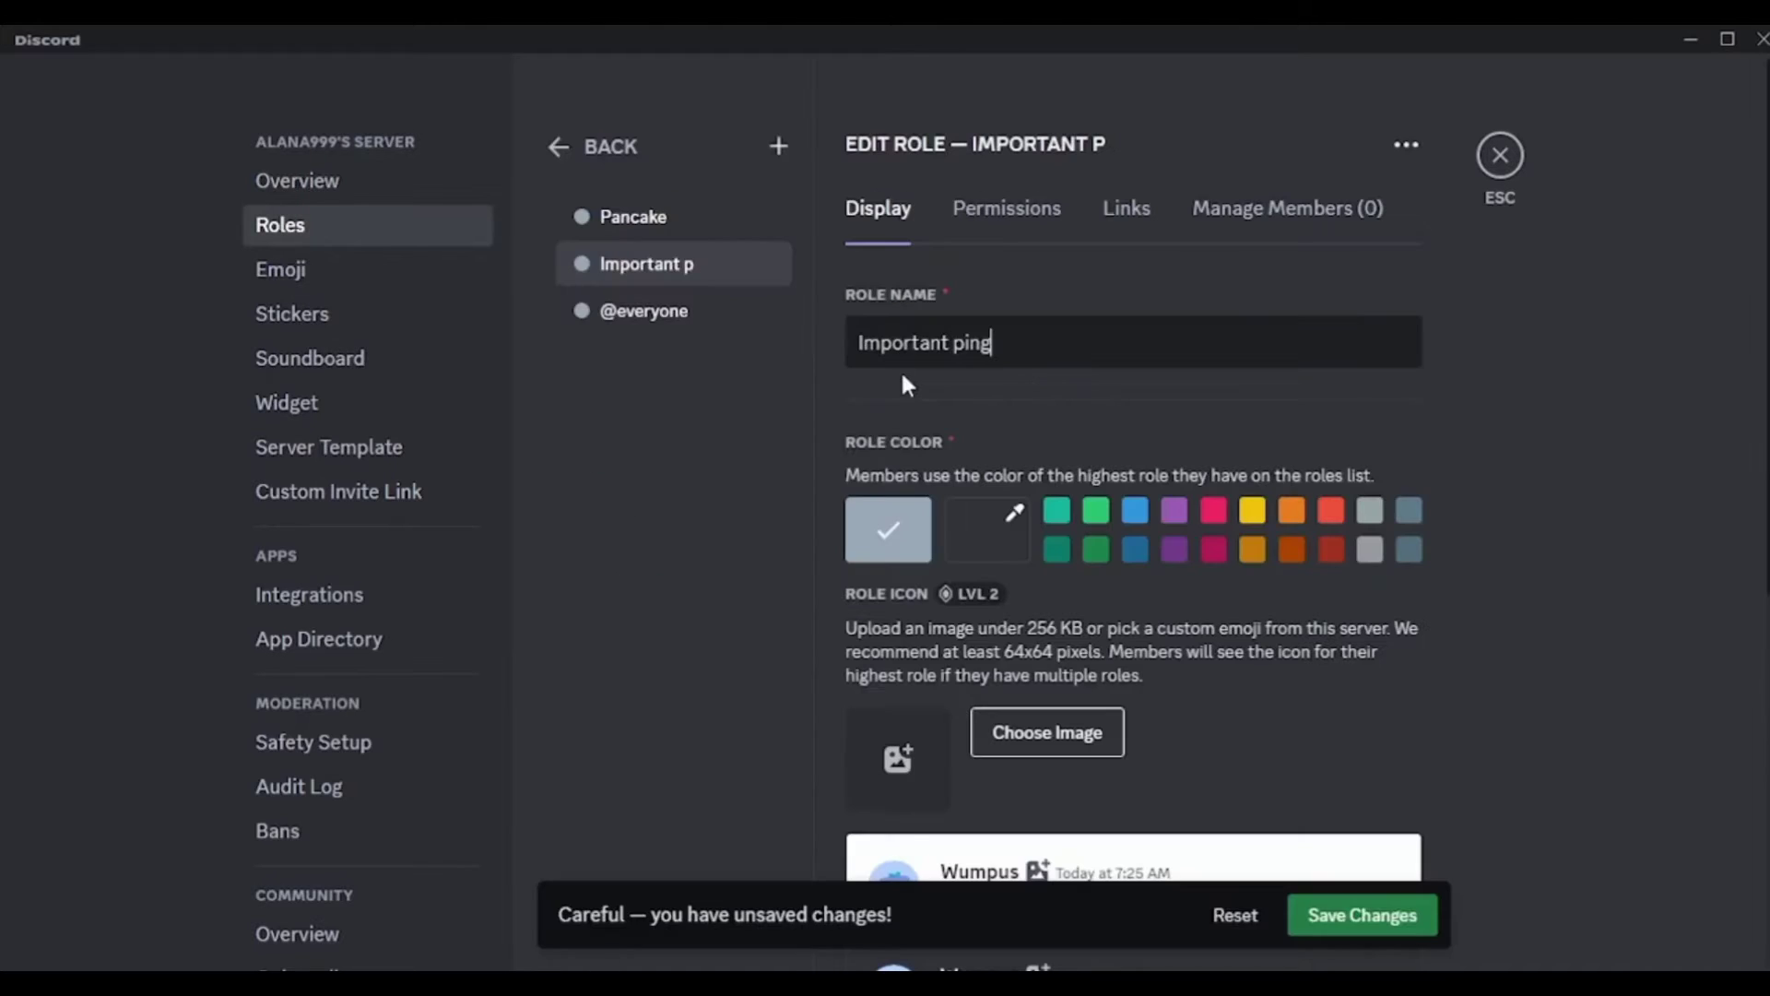
{"action": "left_click", "coordinate": [778, 146]}
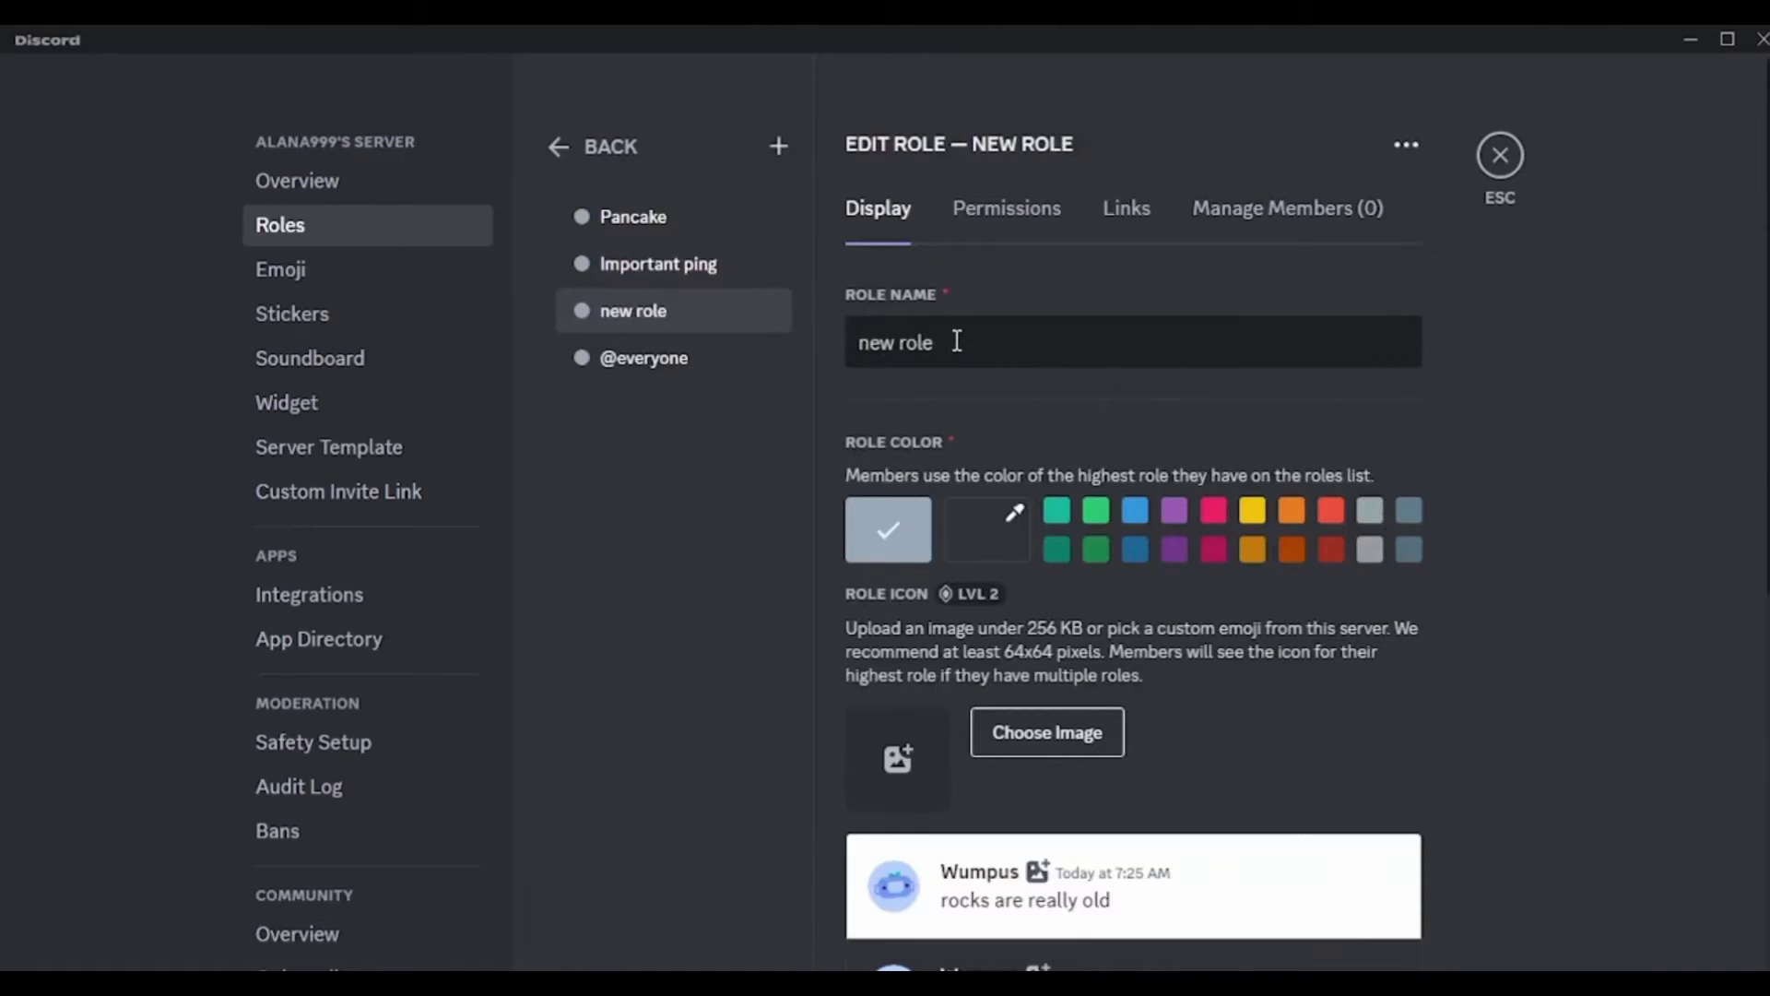
{"action": "key", "text": "BackSpace"}
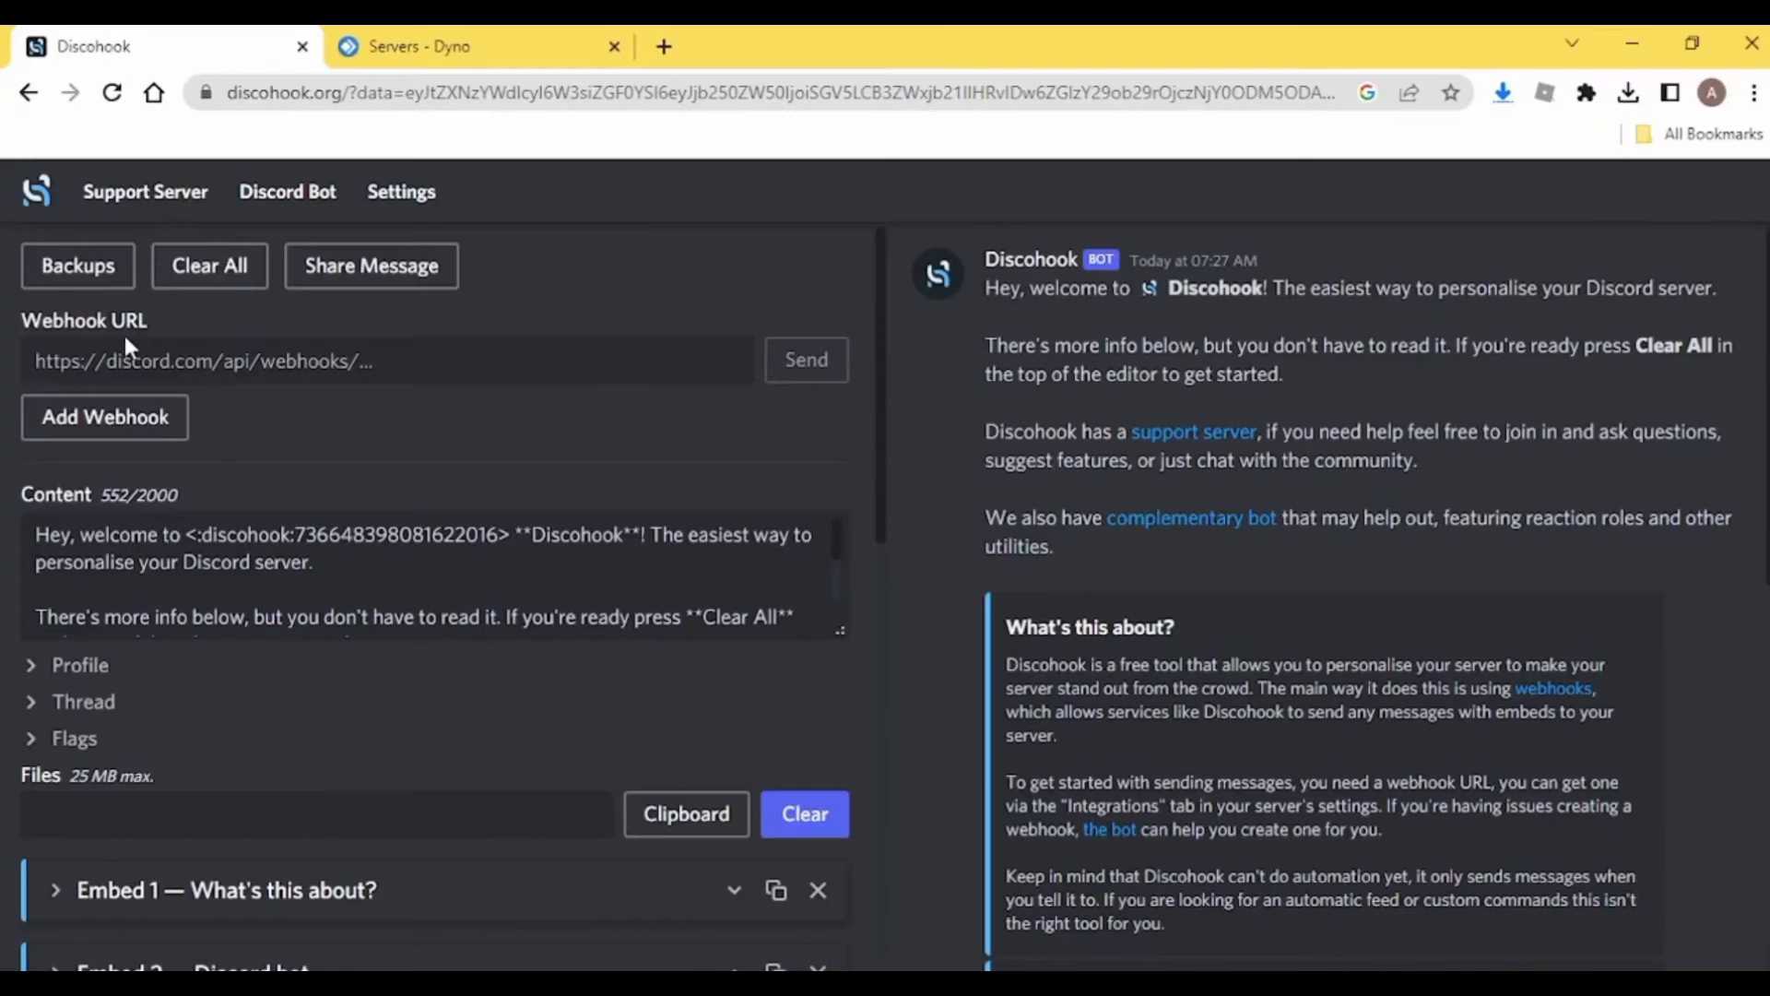
{"action": "left_click", "coordinate": [256, 361]}
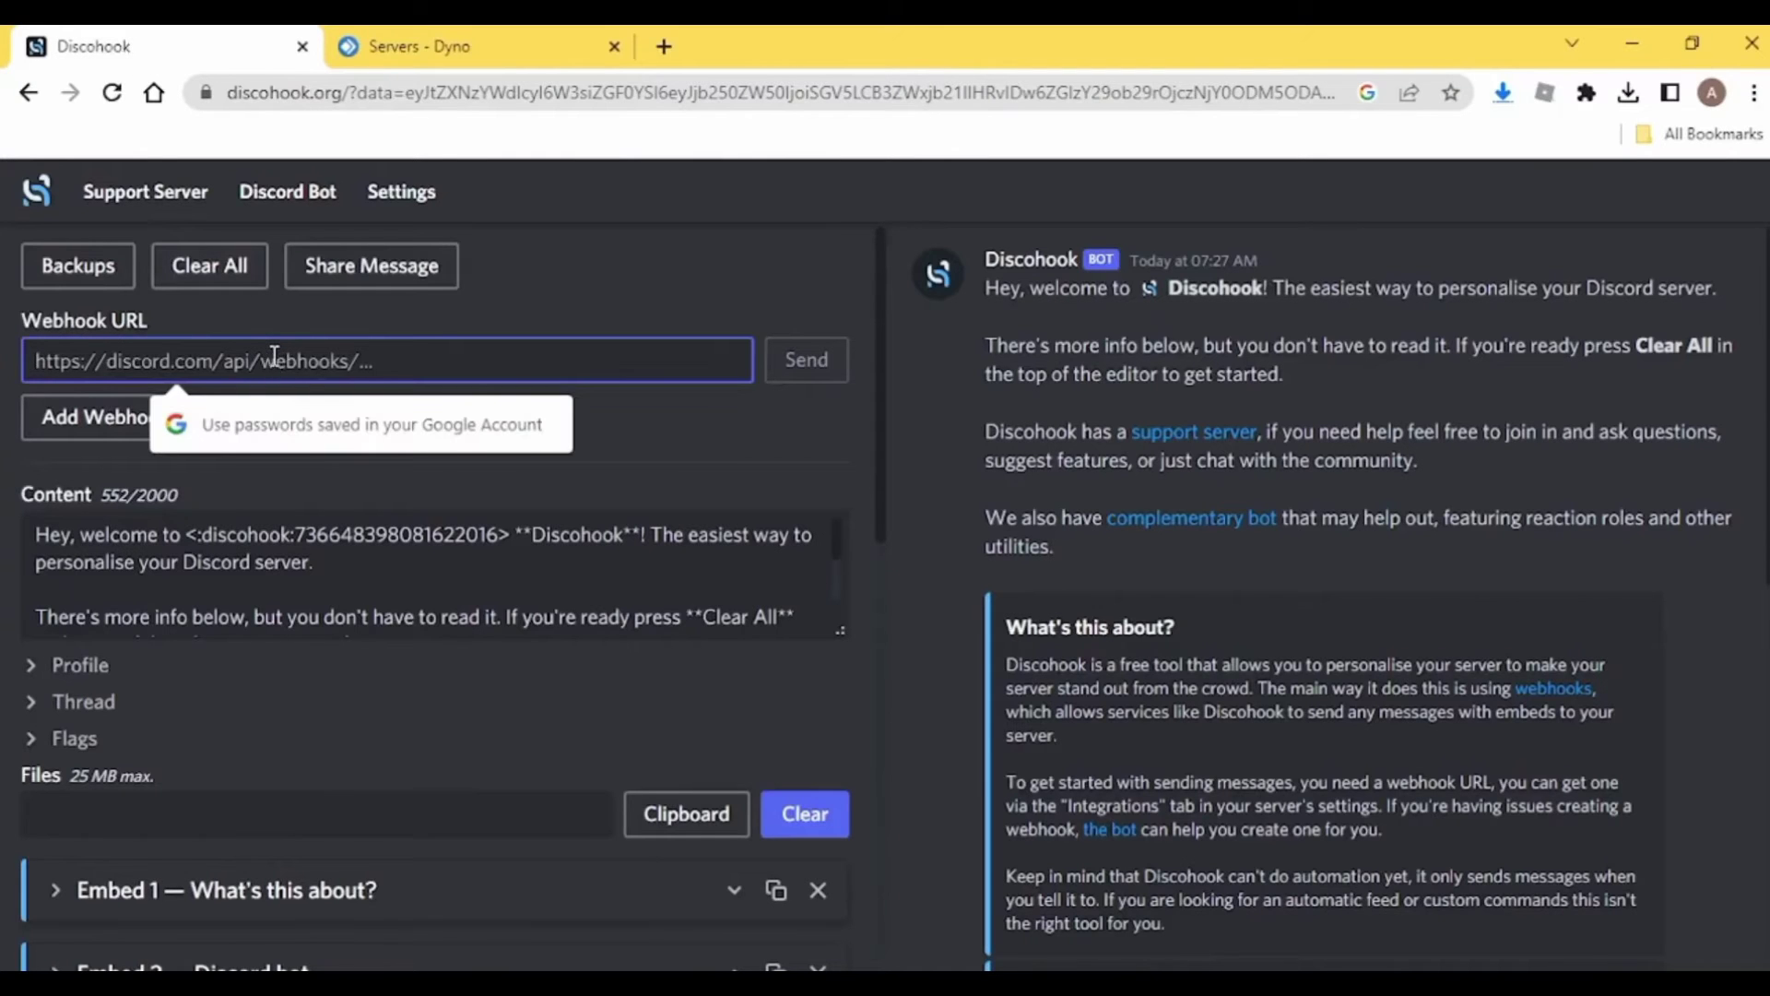
{"action": "key", "text": "ctrl+v"}
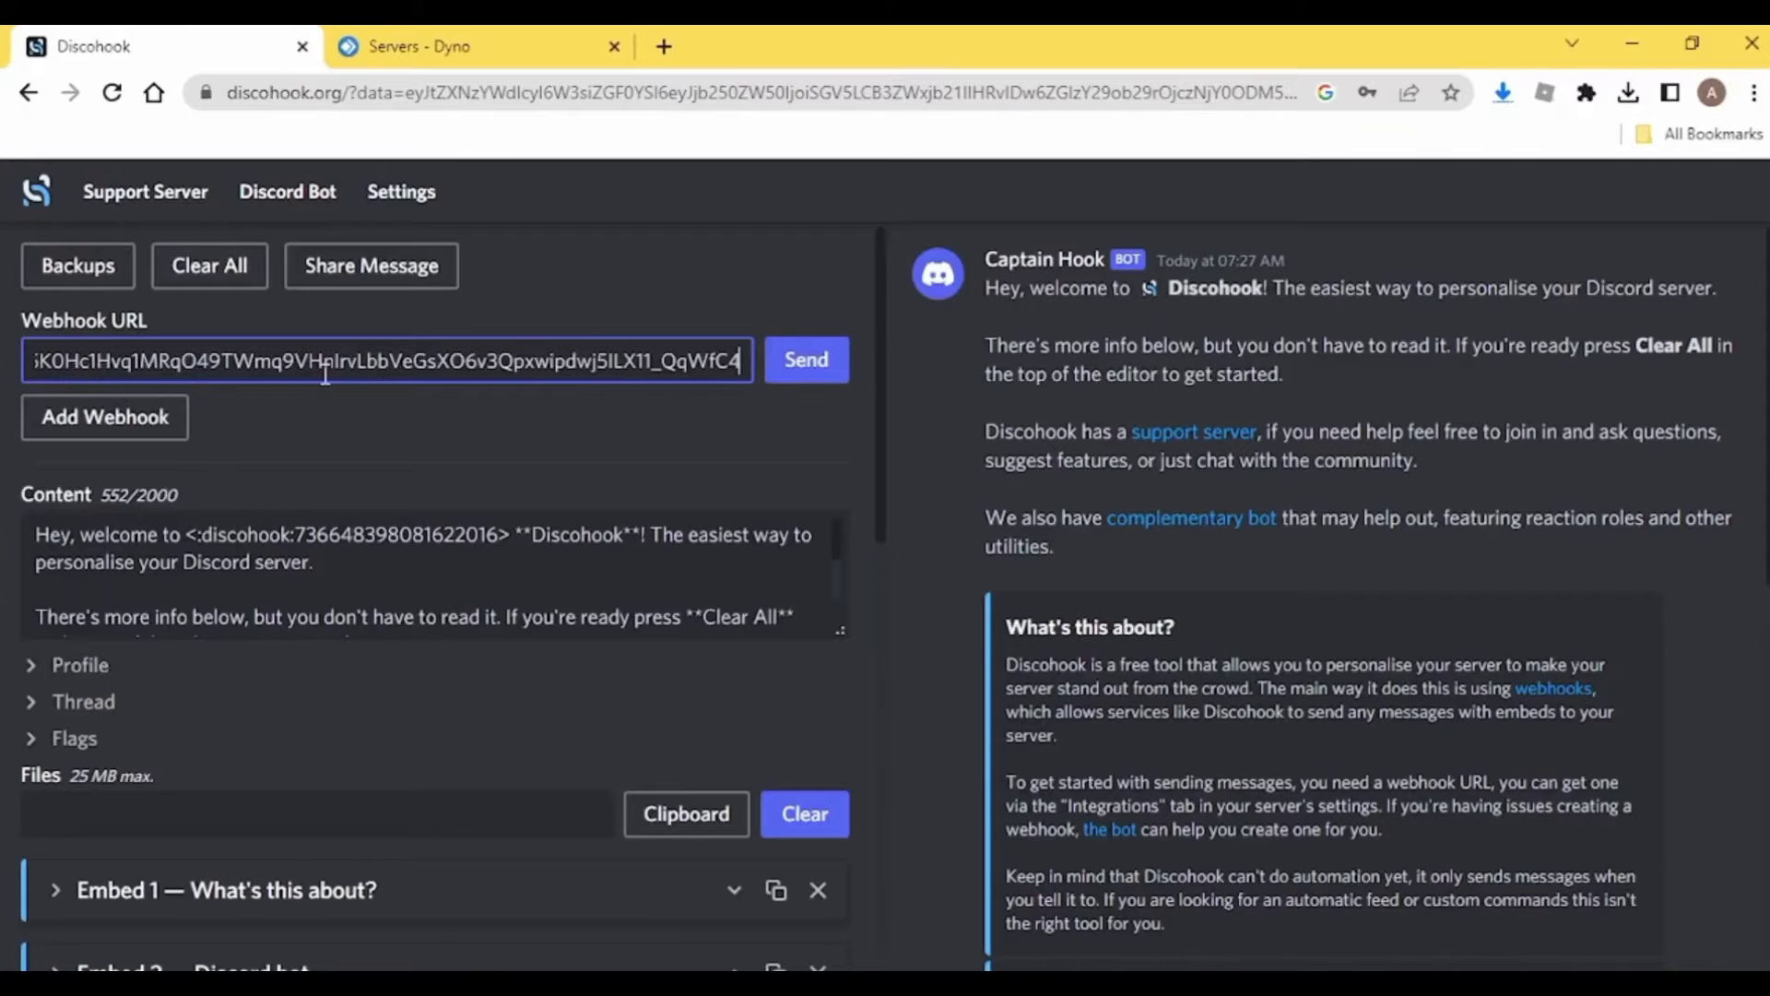
{"action": "left_click", "coordinate": [387, 577]}
{"action": "key", "text": "ctrl+a"}
{"action": "key", "text": "BackSpace"}
{"action": "type", "text": "@everyone"}
{"action": "scroll", "coordinate": [390, 577], "scroll_direction": "down", "scroll_amount": 2}
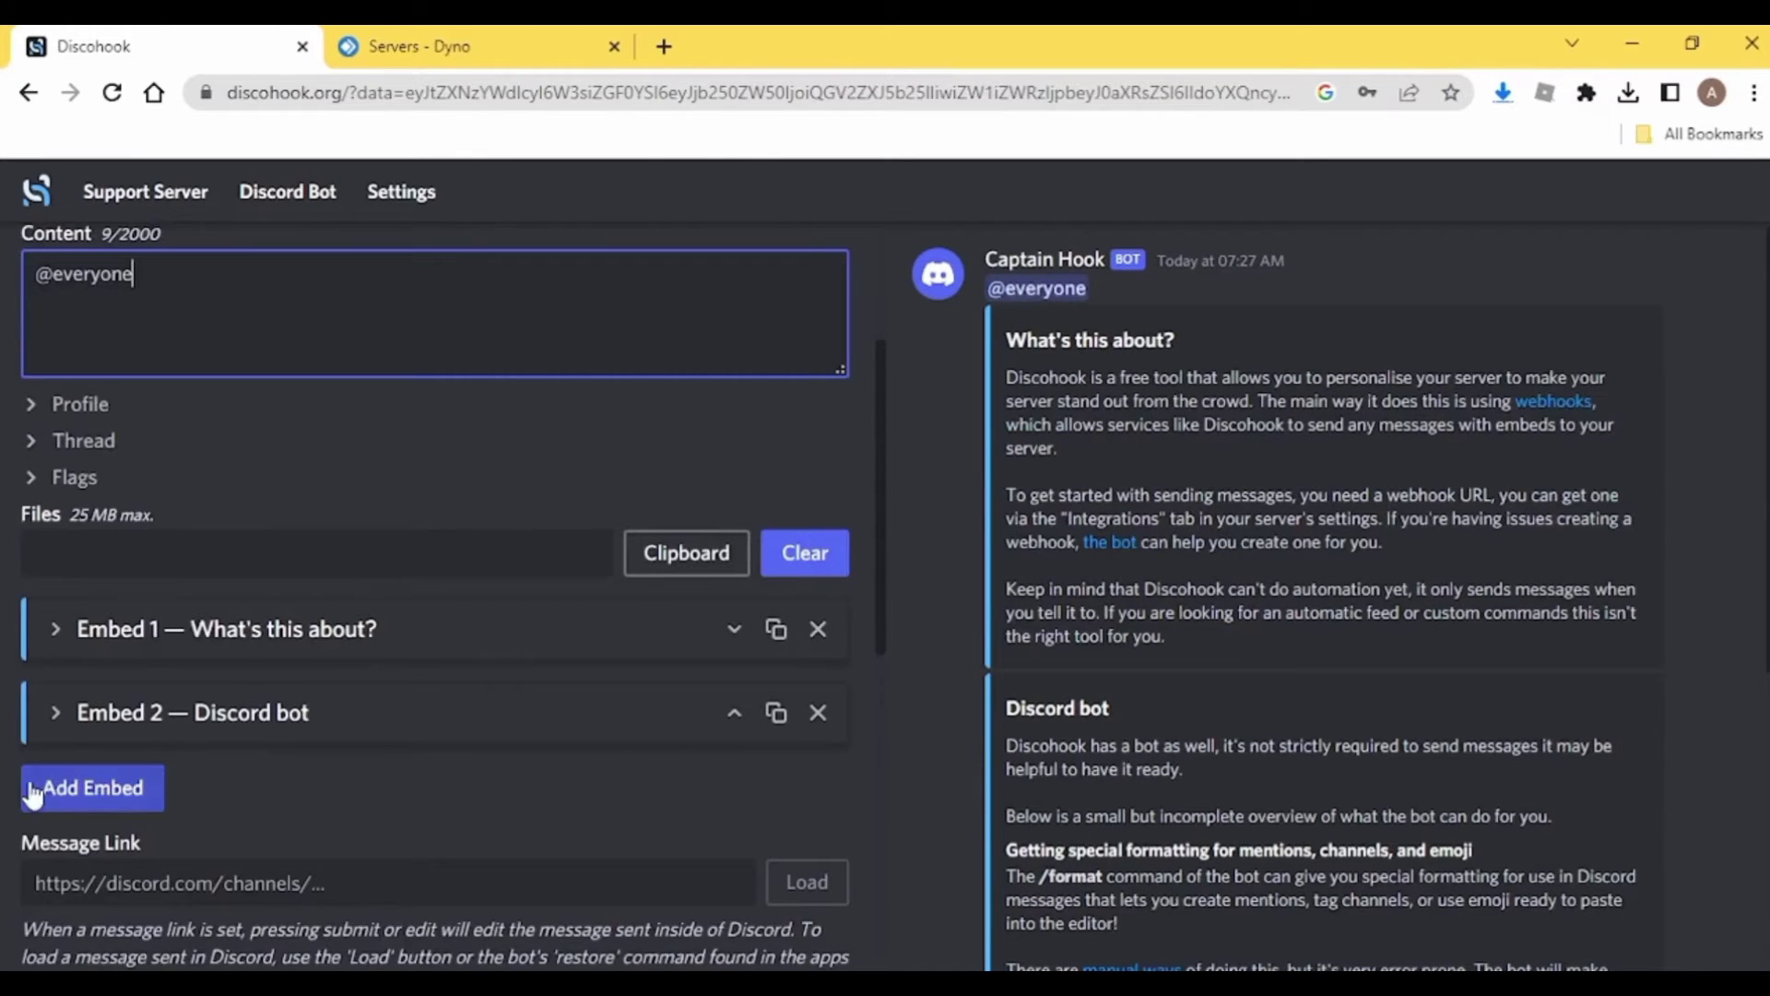
- Add Embed 3 titled 'Ping roles' with a description listing the three ping roles
{"action": "left_click", "coordinate": [118, 787]}
{"action": "scroll", "coordinate": [396, 755], "scroll_direction": "down", "scroll_amount": 2}
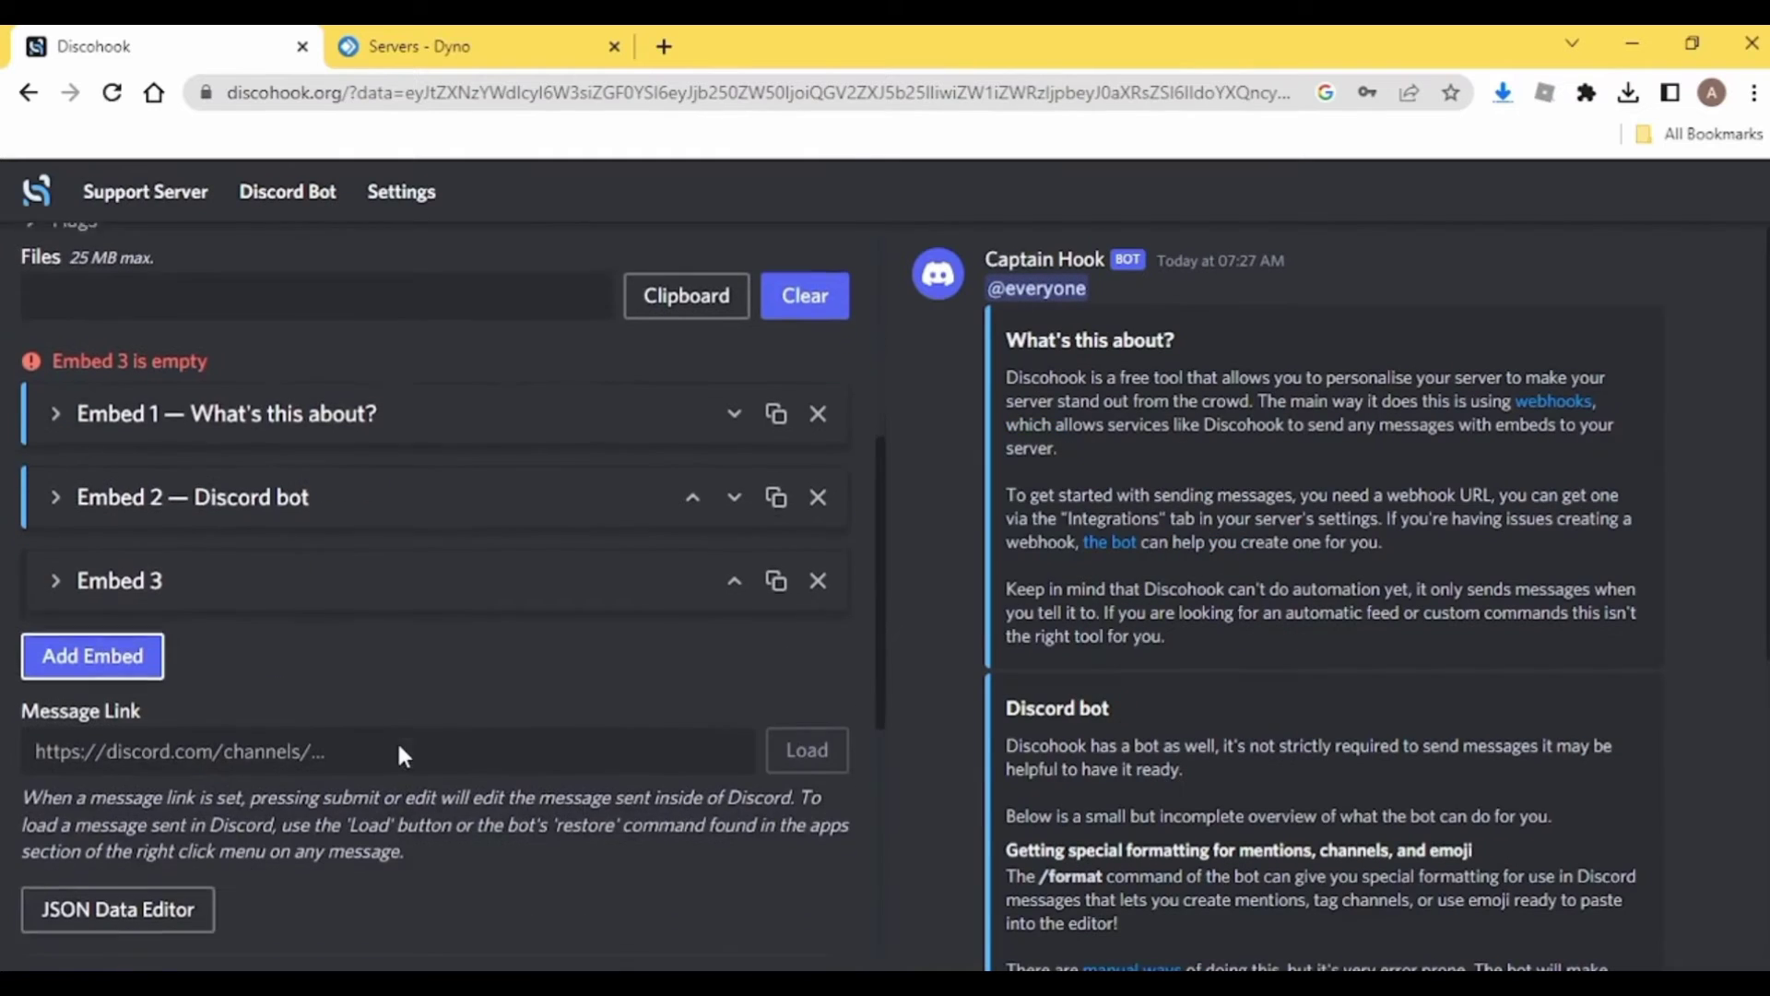
{"action": "left_click", "coordinate": [55, 582]}
{"action": "scroll", "coordinate": [390, 621], "scroll_direction": "down", "scroll_amount": 1}
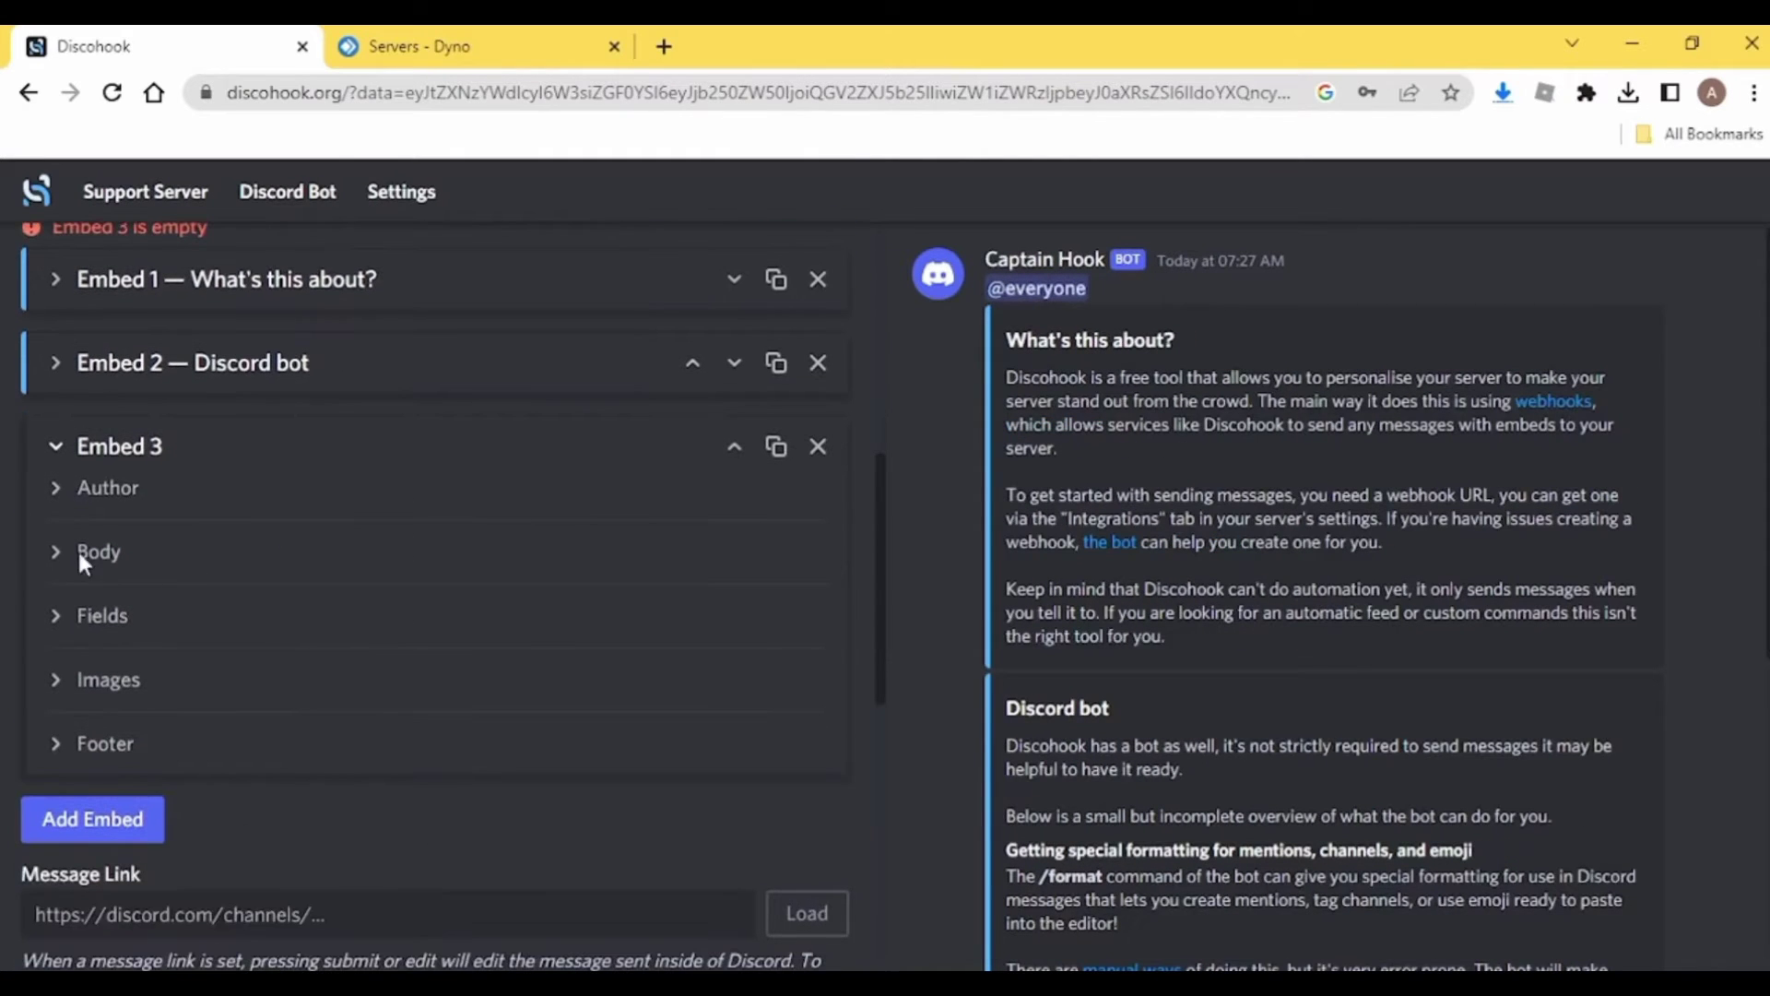
{"action": "left_click", "coordinate": [106, 548]}
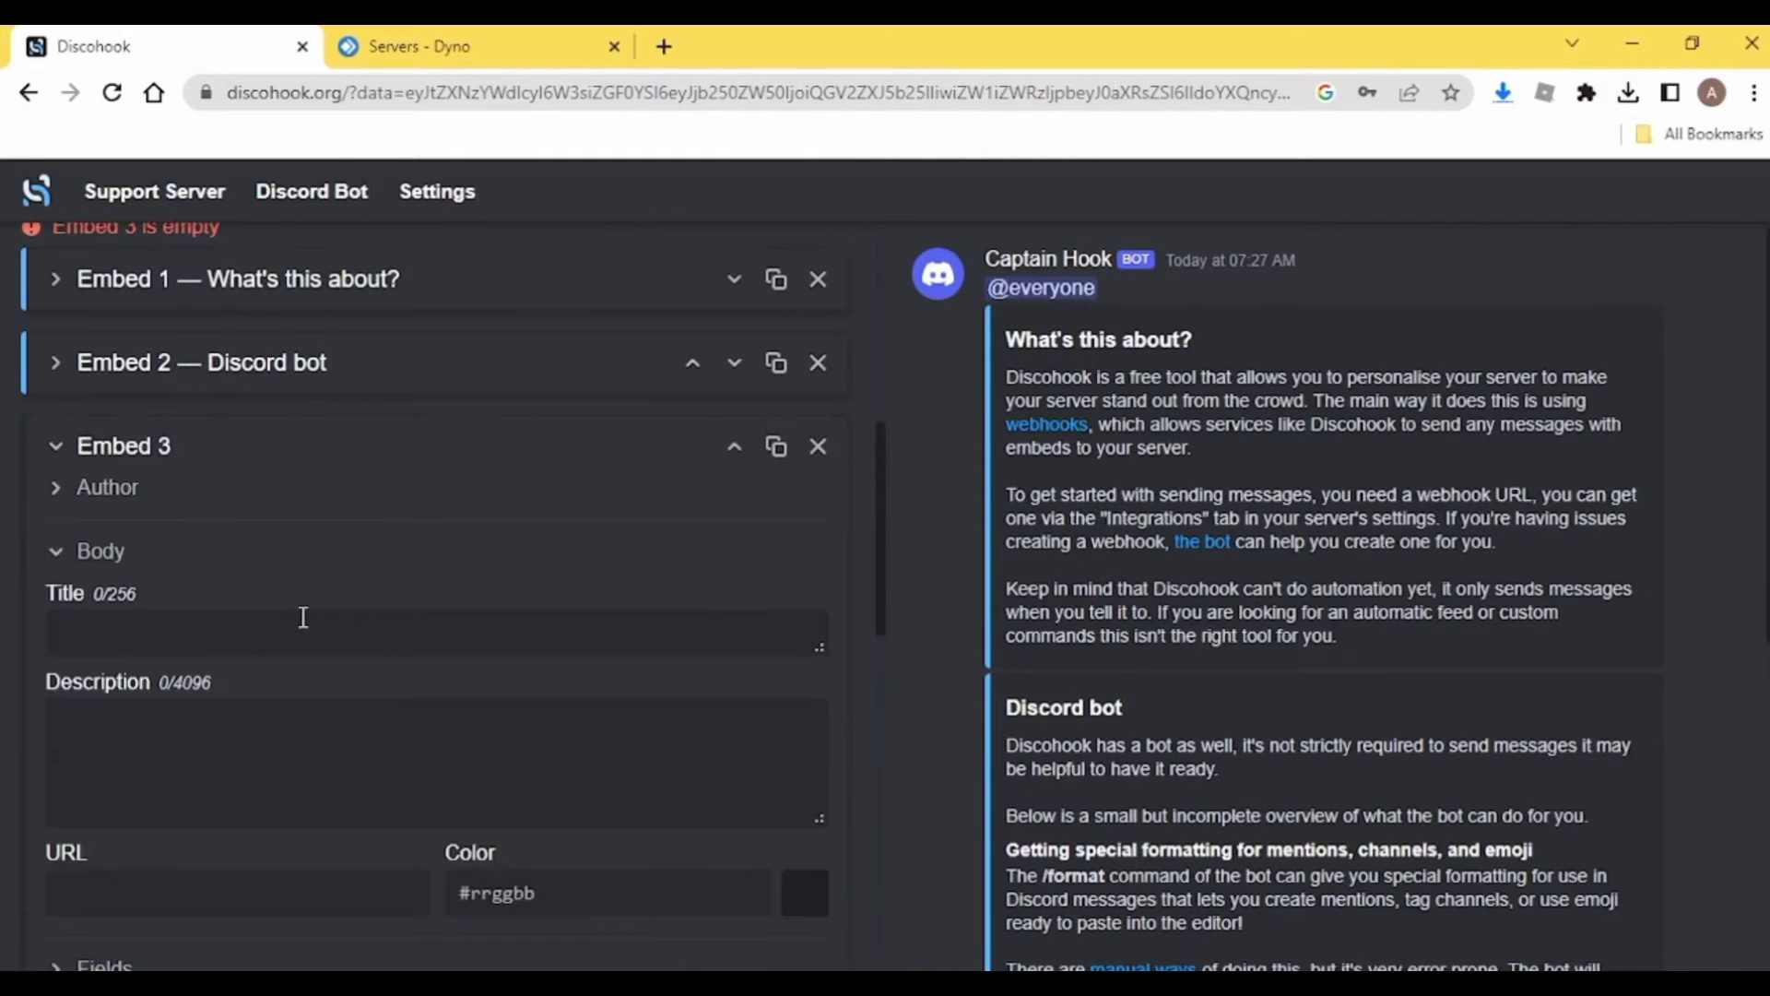
{"action": "scroll", "coordinate": [316, 621], "scroll_direction": "down", "scroll_amount": 1}
{"action": "left_click", "coordinate": [226, 508]}
{"action": "type", "text": "Ping roles"}
{"action": "left_click", "coordinate": [257, 611]}
{"action": "type", "text": "Important ping Alert ping New request ping"}
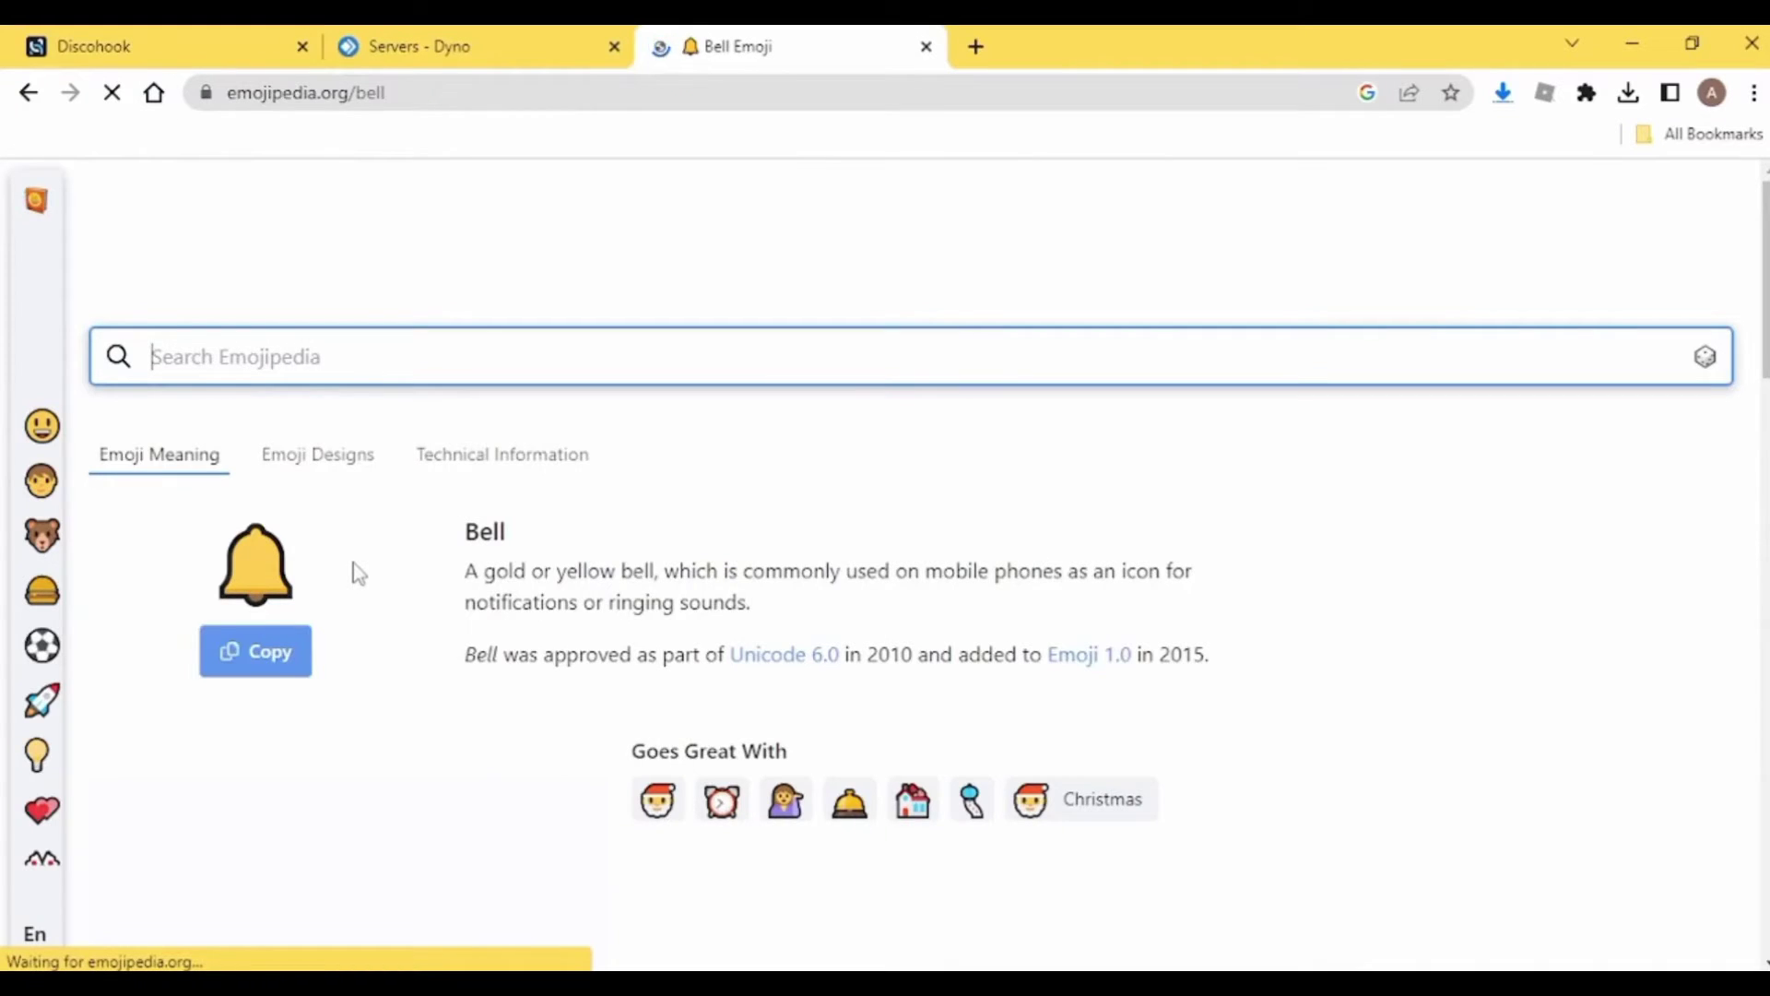
- Copy the bell emoji, give the embed a green colour, and send it to #general
{"action": "left_click", "coordinate": [261, 655]}
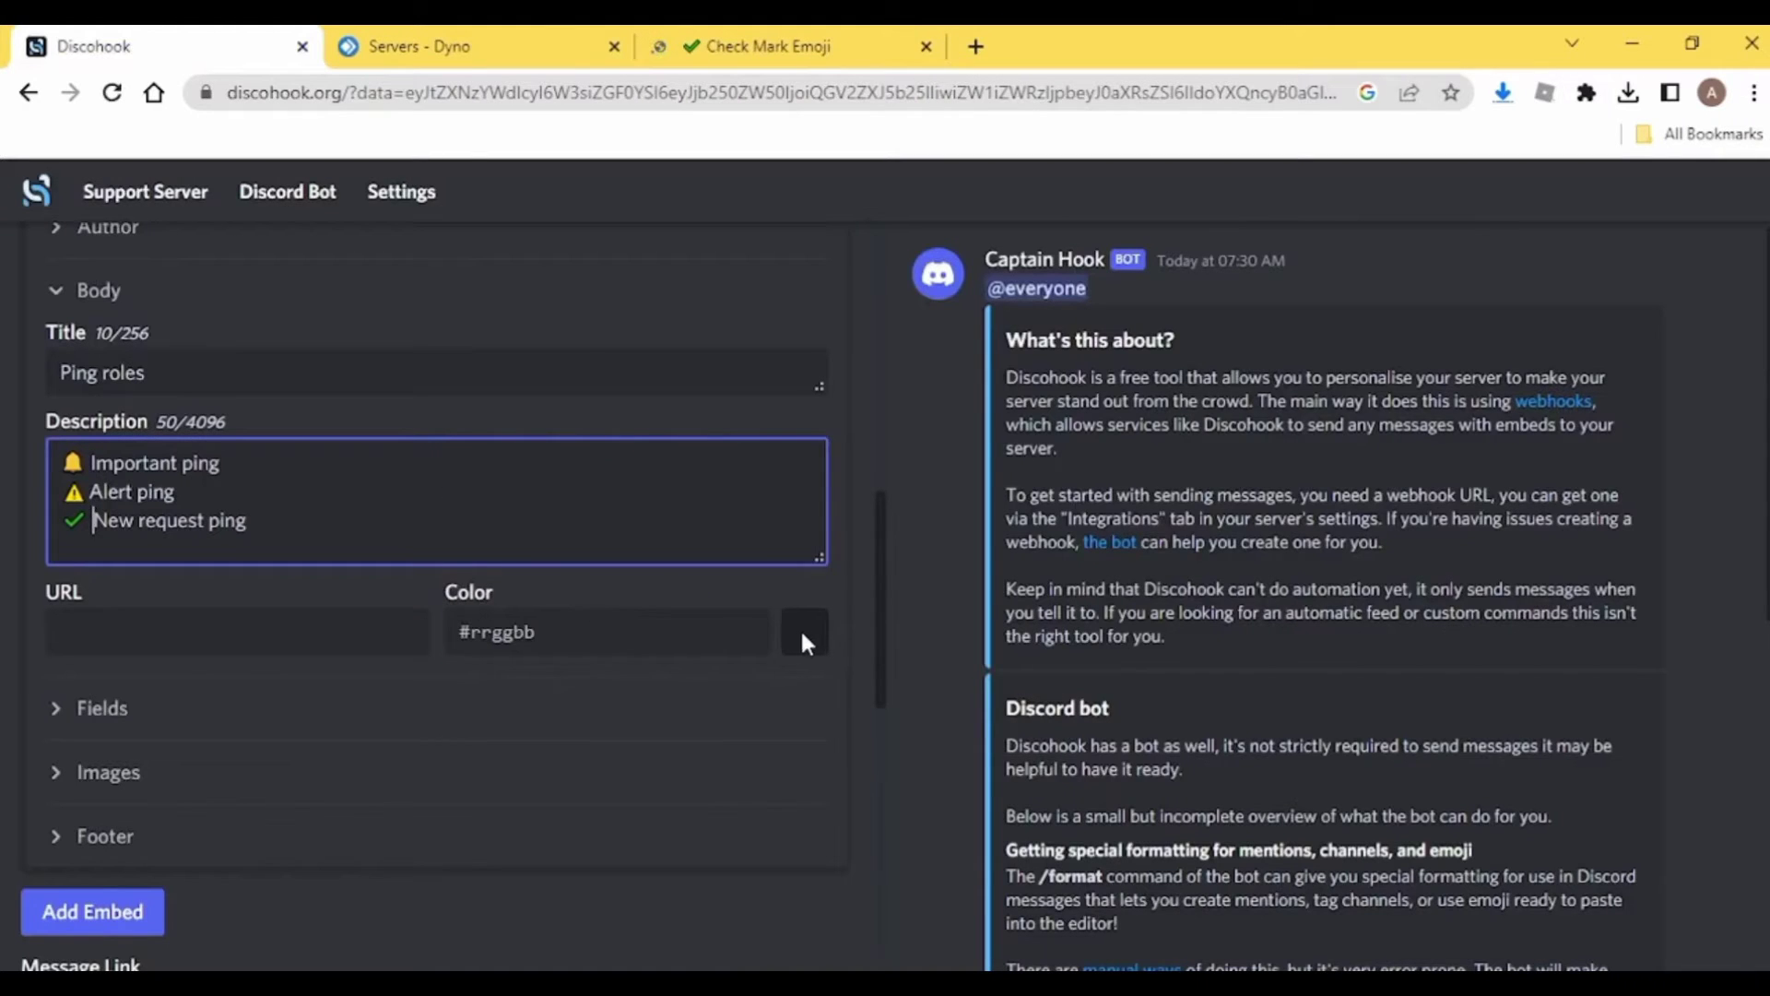
{"action": "left_click", "coordinate": [805, 633]}
{"action": "left_click", "coordinate": [781, 778]}
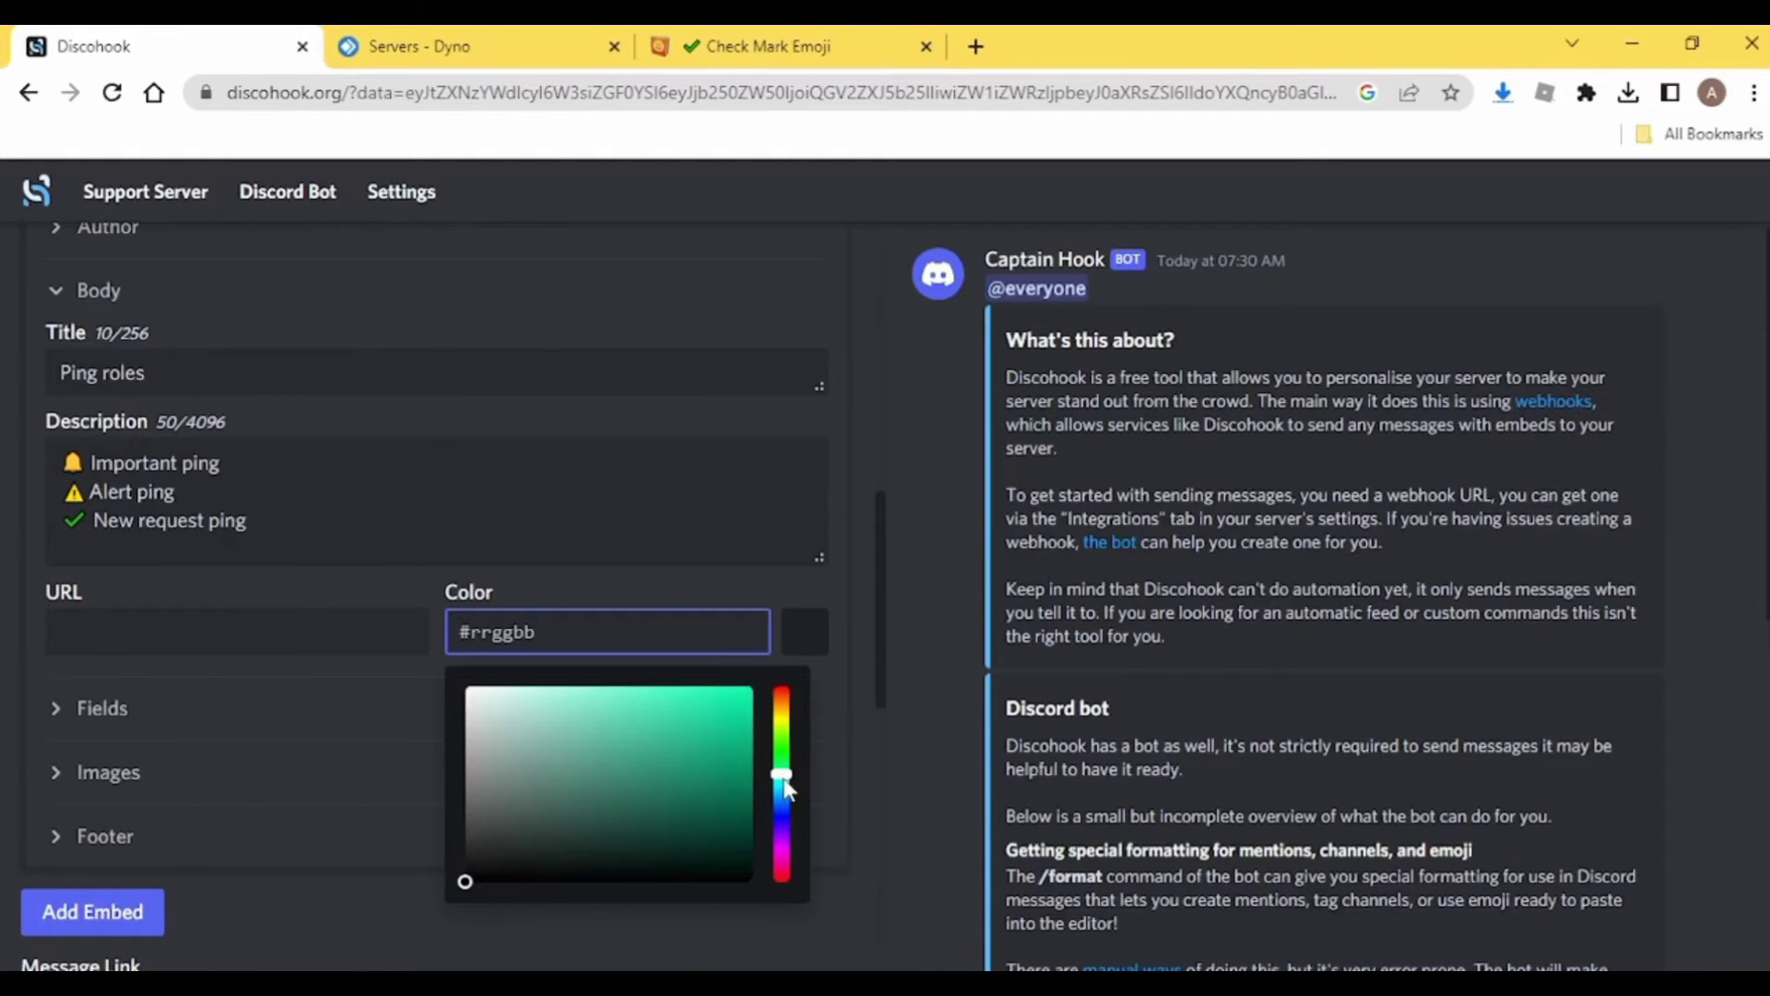
{"action": "scroll", "coordinate": [634, 752], "scroll_direction": "down", "scroll_amount": 1}
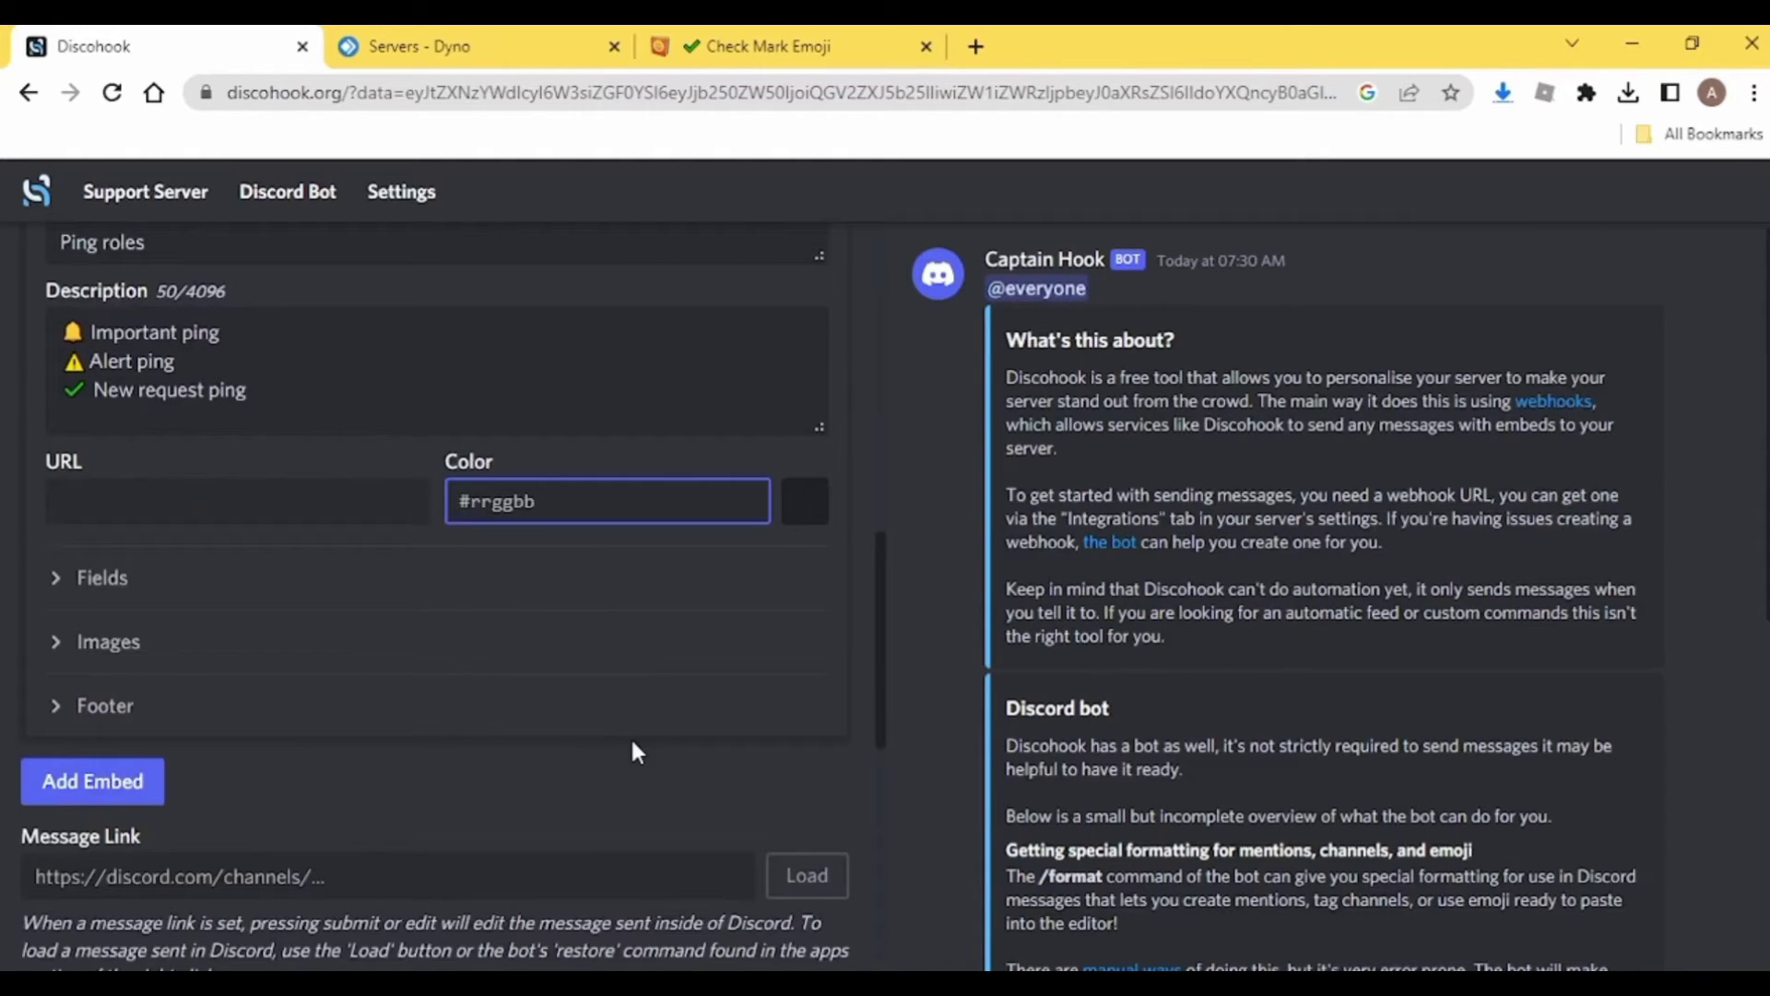
{"action": "scroll", "coordinate": [657, 752], "scroll_direction": "up", "scroll_amount": 5}
{"action": "scroll", "coordinate": [663, 753], "scroll_direction": "up", "scroll_amount": 1}
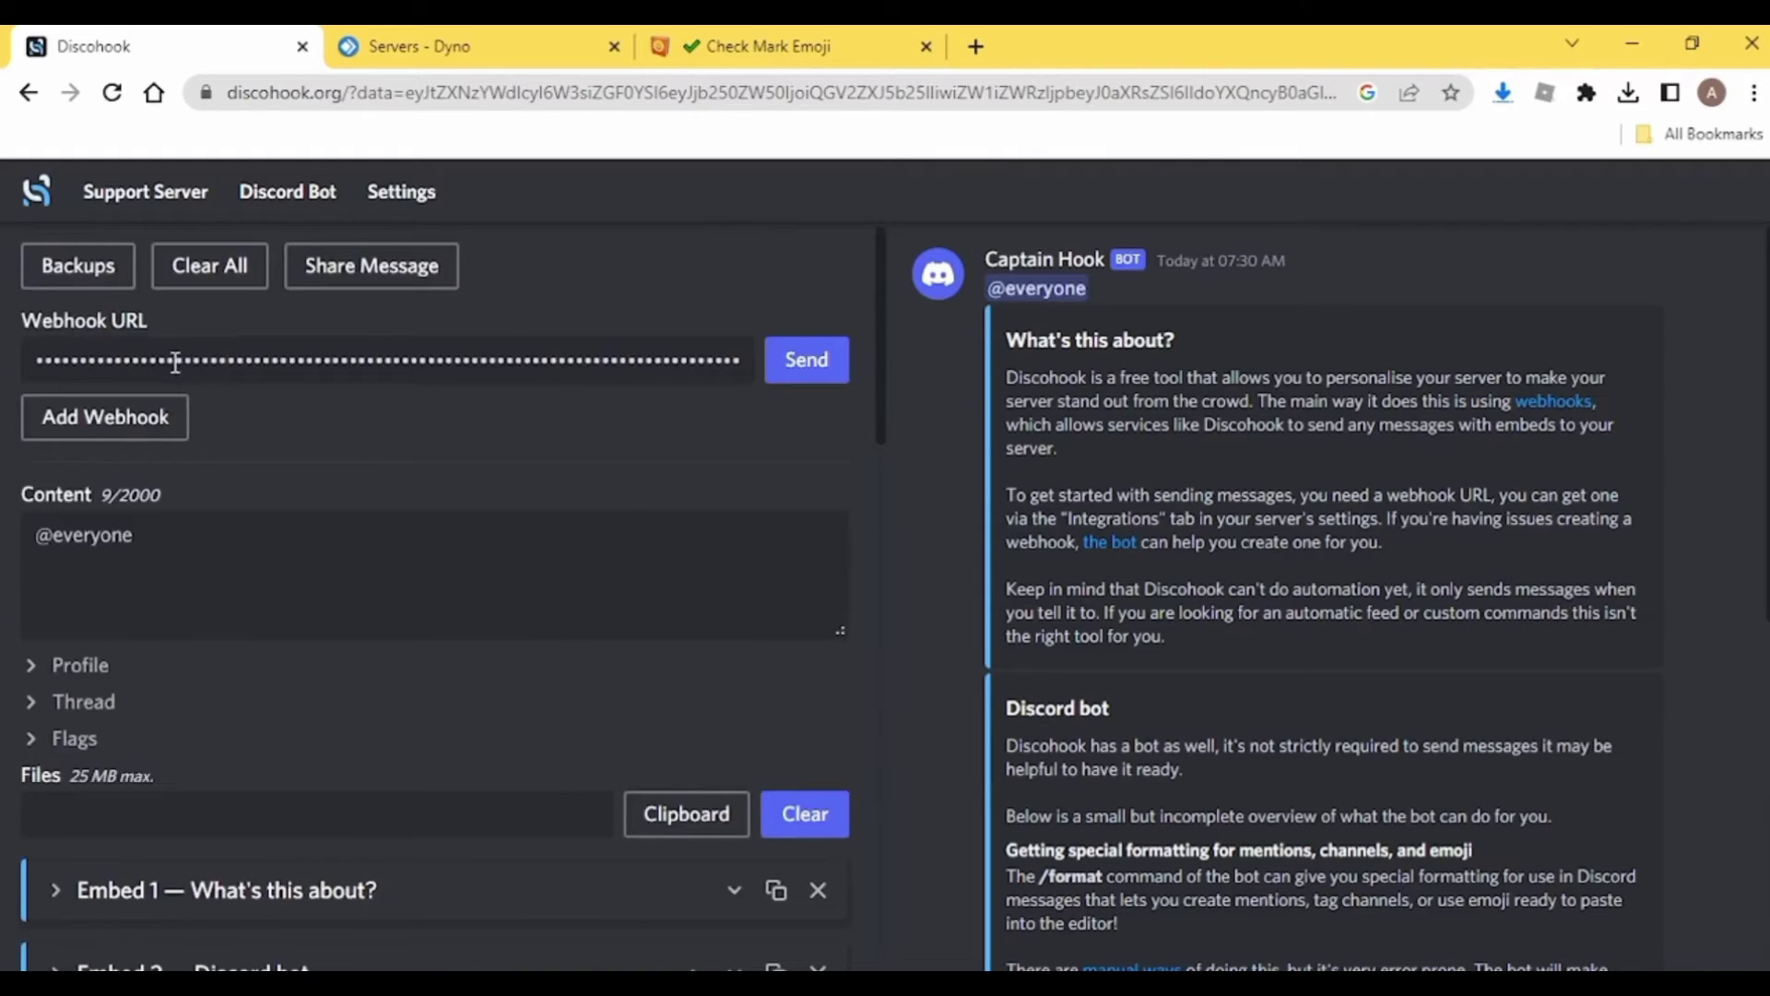
{"action": "left_click", "coordinate": [806, 362]}
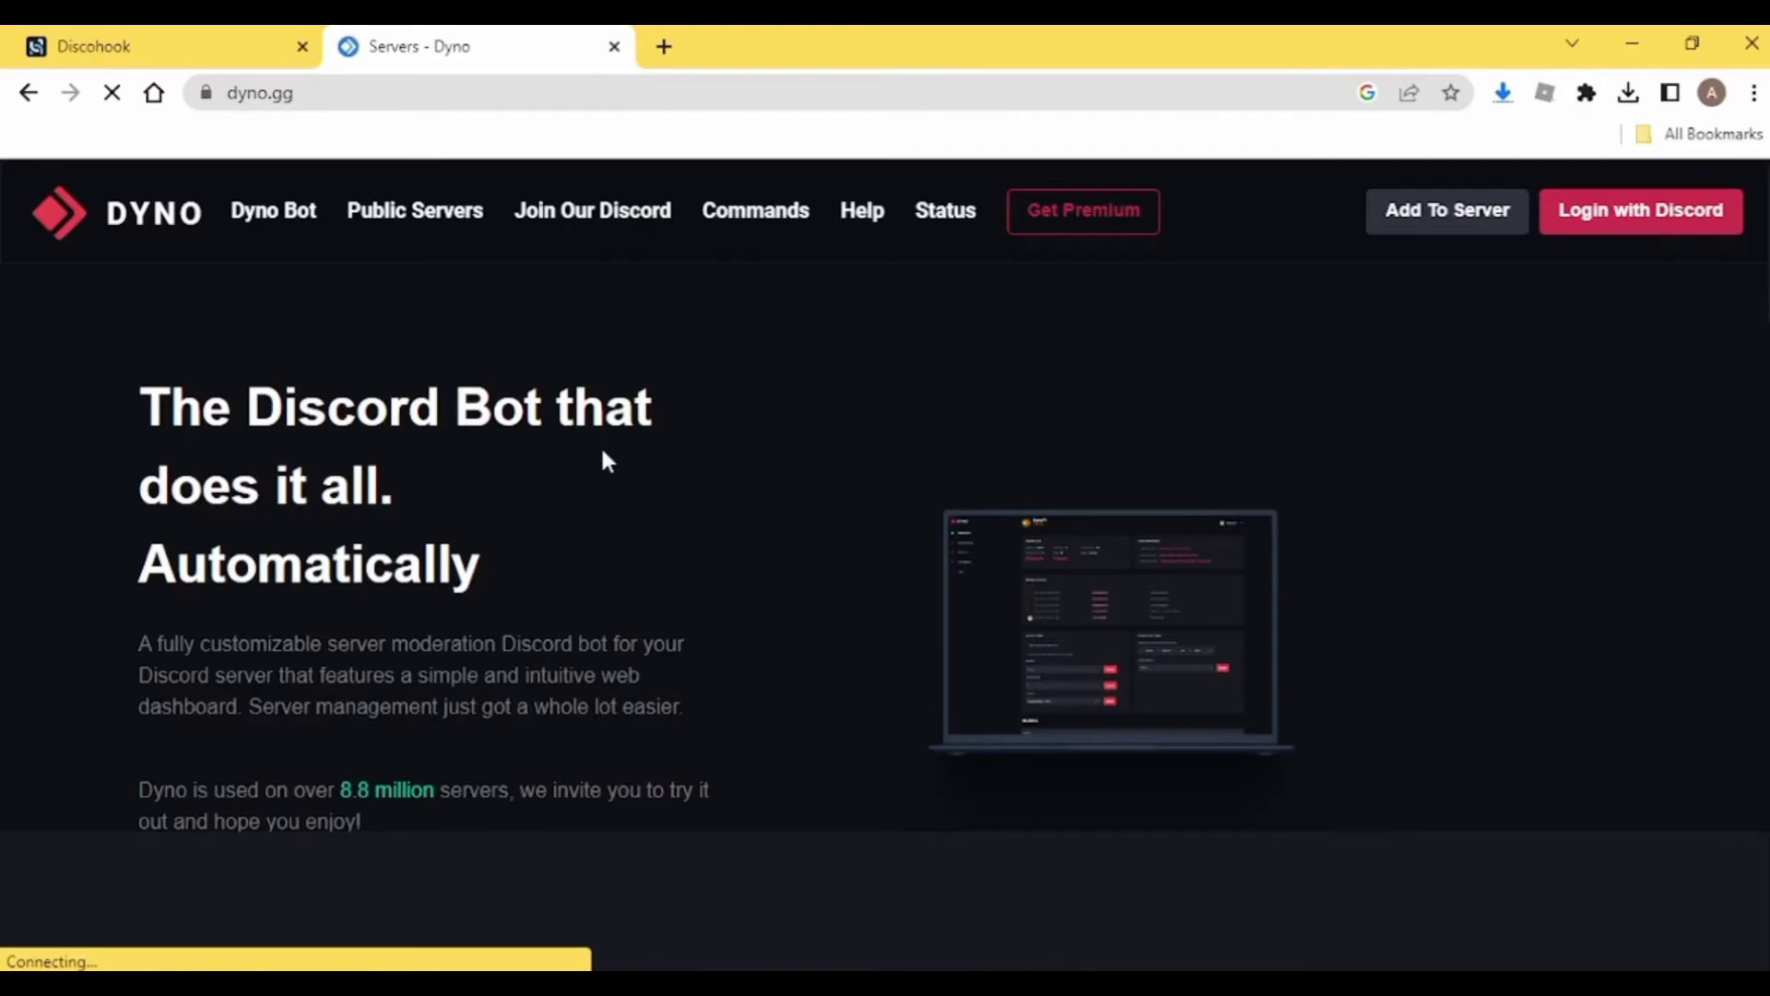
{"action": "scroll", "coordinate": [929, 504], "scroll_direction": "down", "scroll_amount": 4}
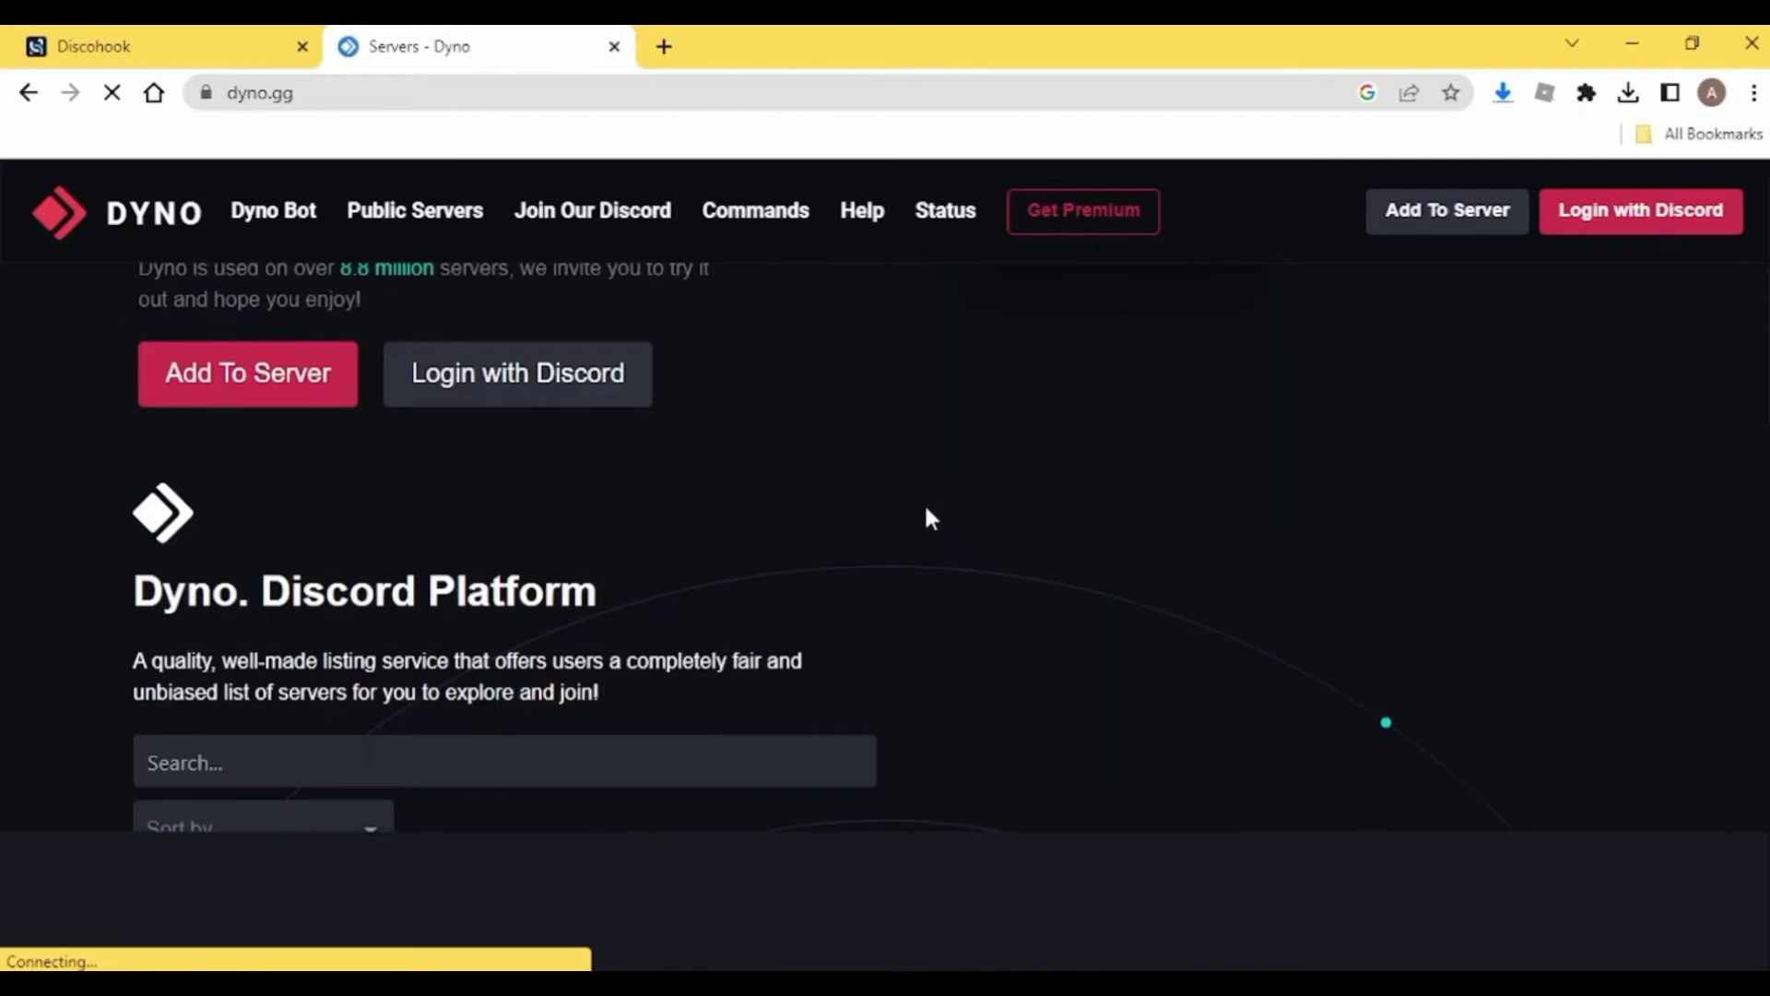
- Add the Dyno bot to Alana999's server
{"action": "left_click", "coordinate": [275, 386]}
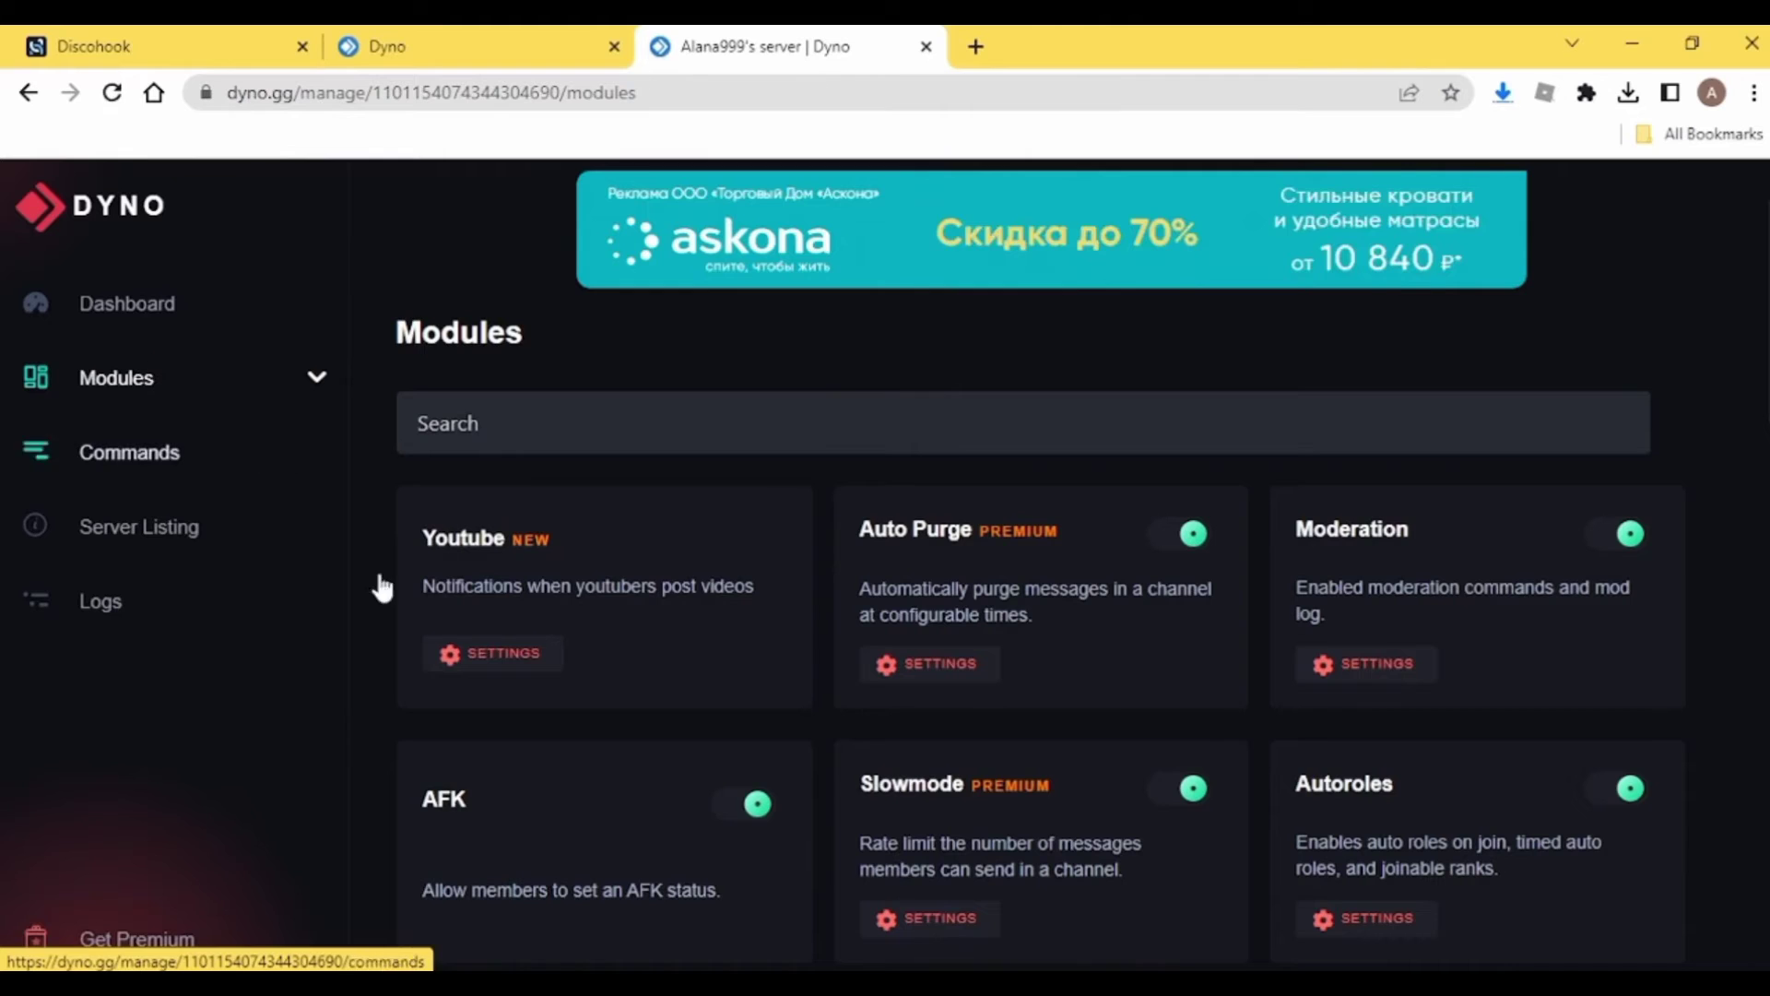
{"action": "scroll", "coordinate": [1223, 677], "scroll_direction": "down", "scroll_amount": 2}
{"action": "scroll", "coordinate": [1397, 581], "scroll_direction": "down", "scroll_amount": 5}
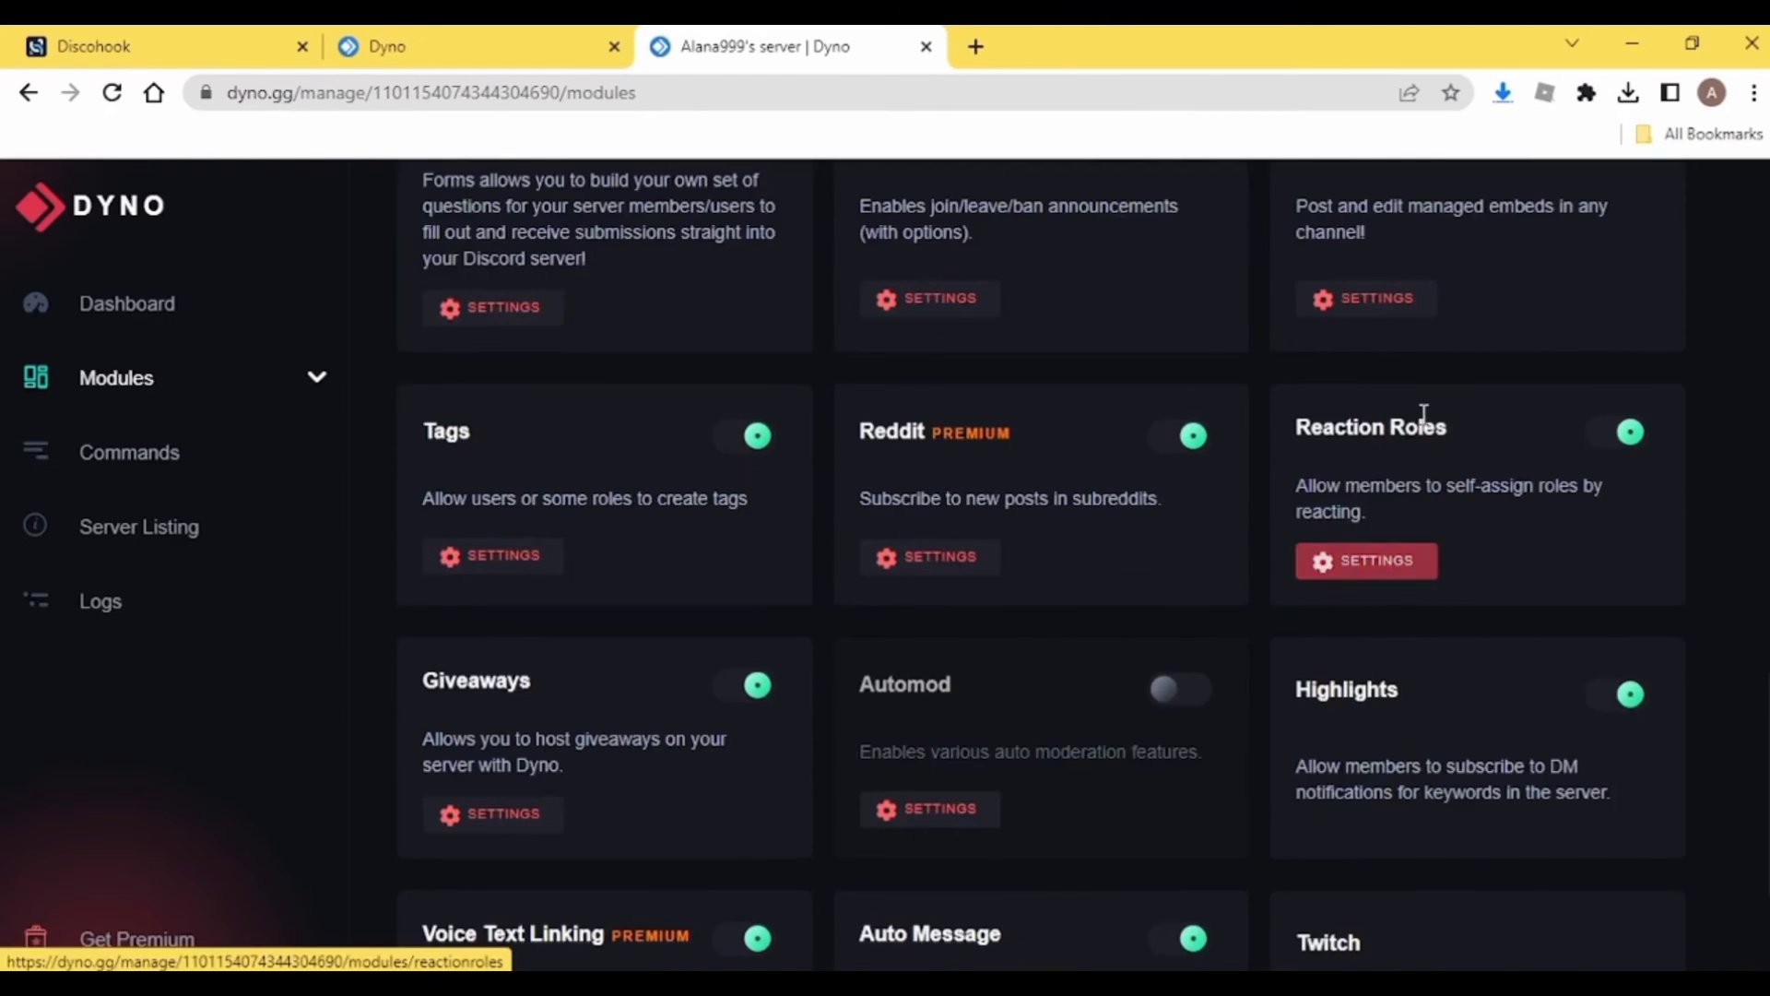
- Set up Reaction Roles named 'Reaction roles' in #general, based on an existing message
{"action": "left_click", "coordinate": [1376, 561]}
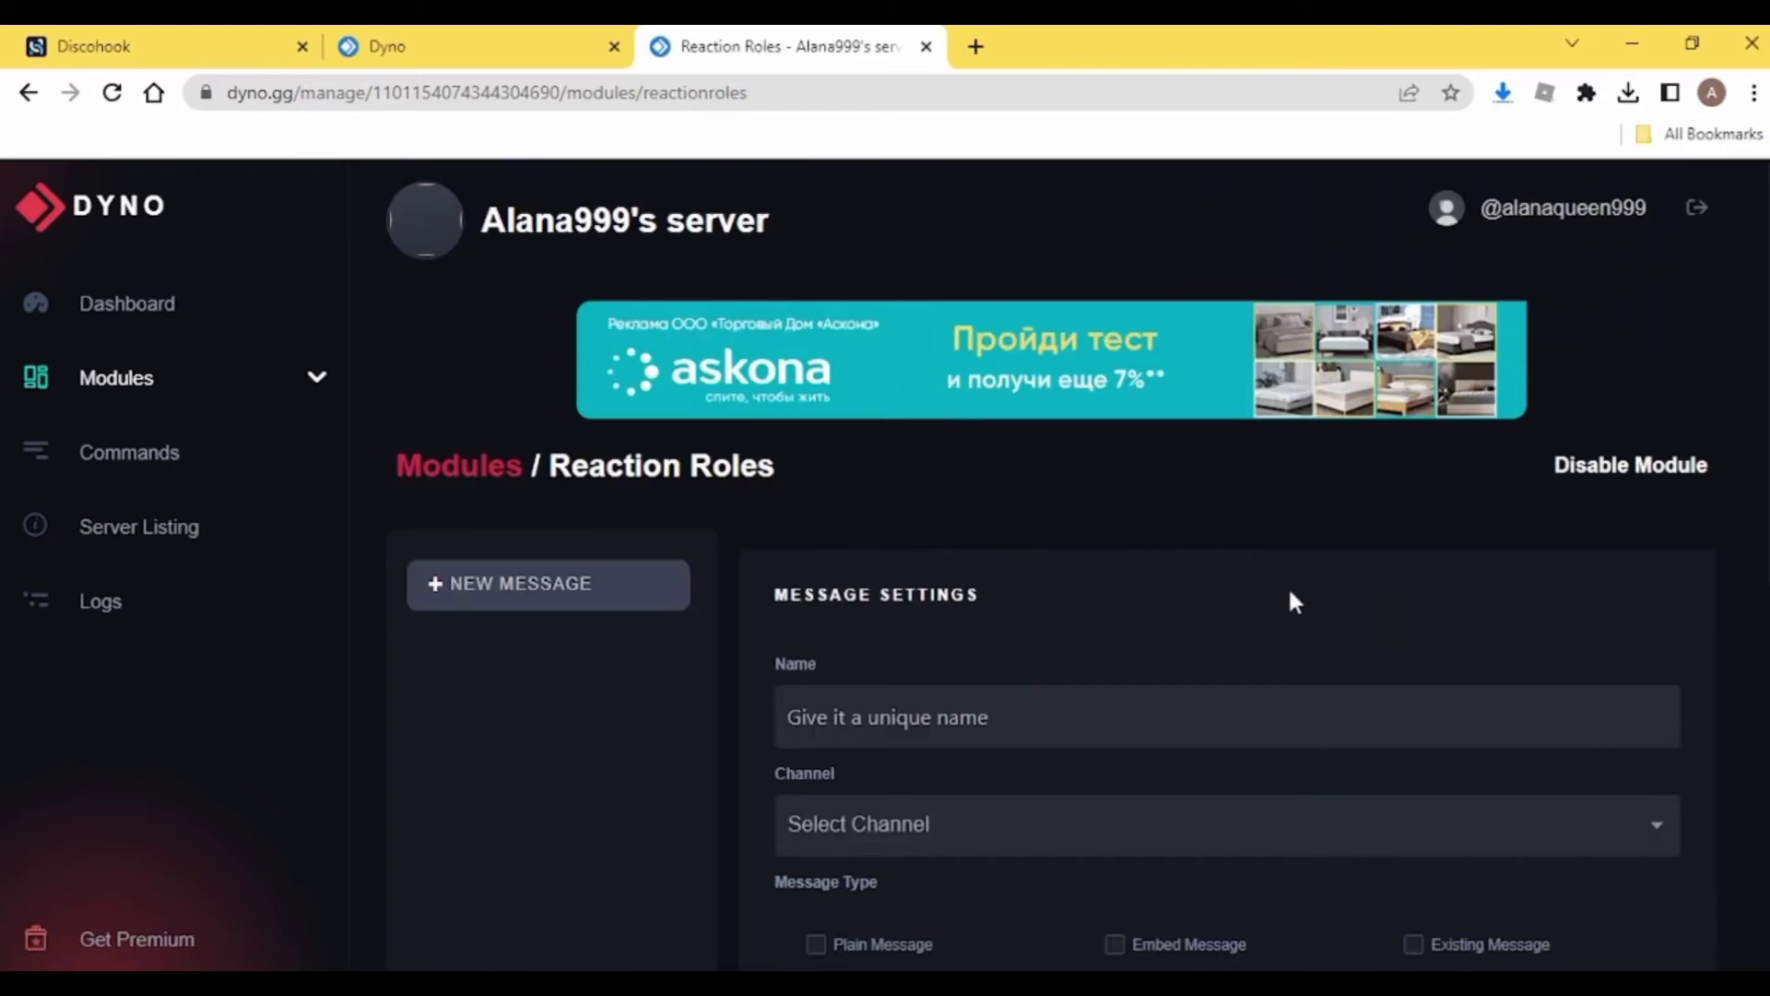
{"action": "scroll", "coordinate": [1286, 598], "scroll_direction": "down", "scroll_amount": 1}
{"action": "left_click", "coordinate": [1286, 599]}
{"action": "type", "text": "Reaction roles"}
{"action": "scroll", "coordinate": [1281, 581], "scroll_direction": "down", "scroll_amount": 2}
{"action": "left_click", "coordinate": [986, 445]}
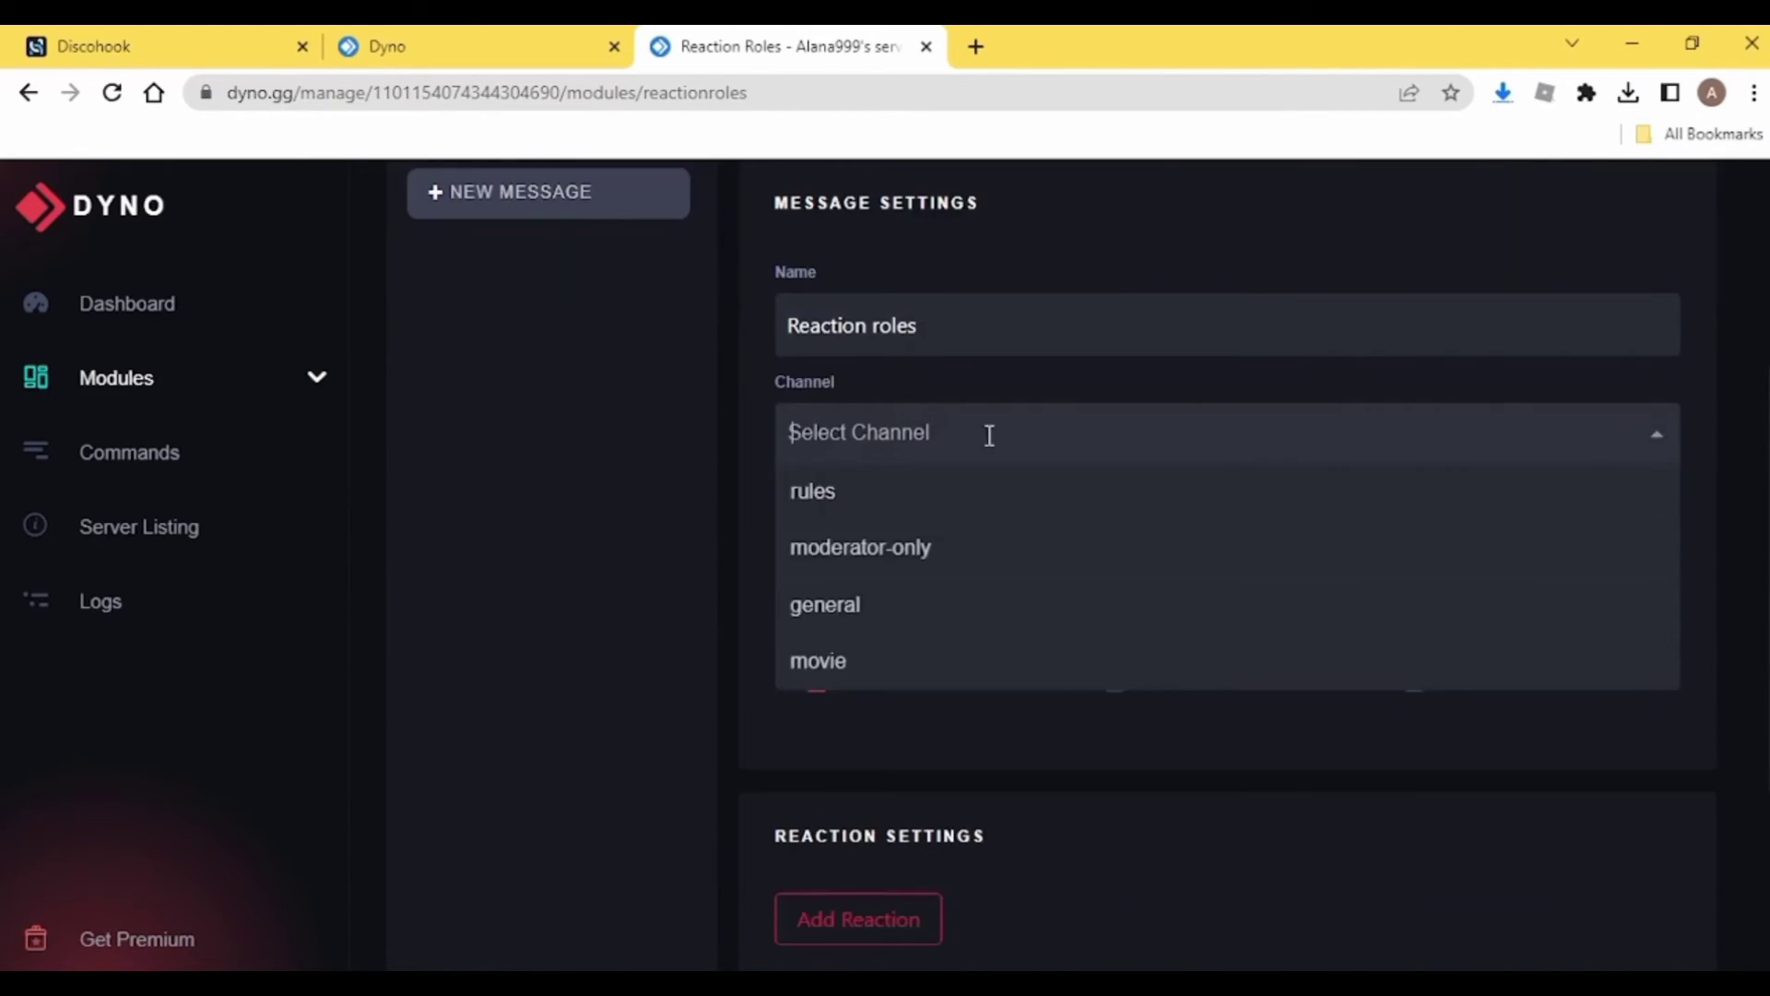
{"action": "left_click", "coordinate": [949, 621]}
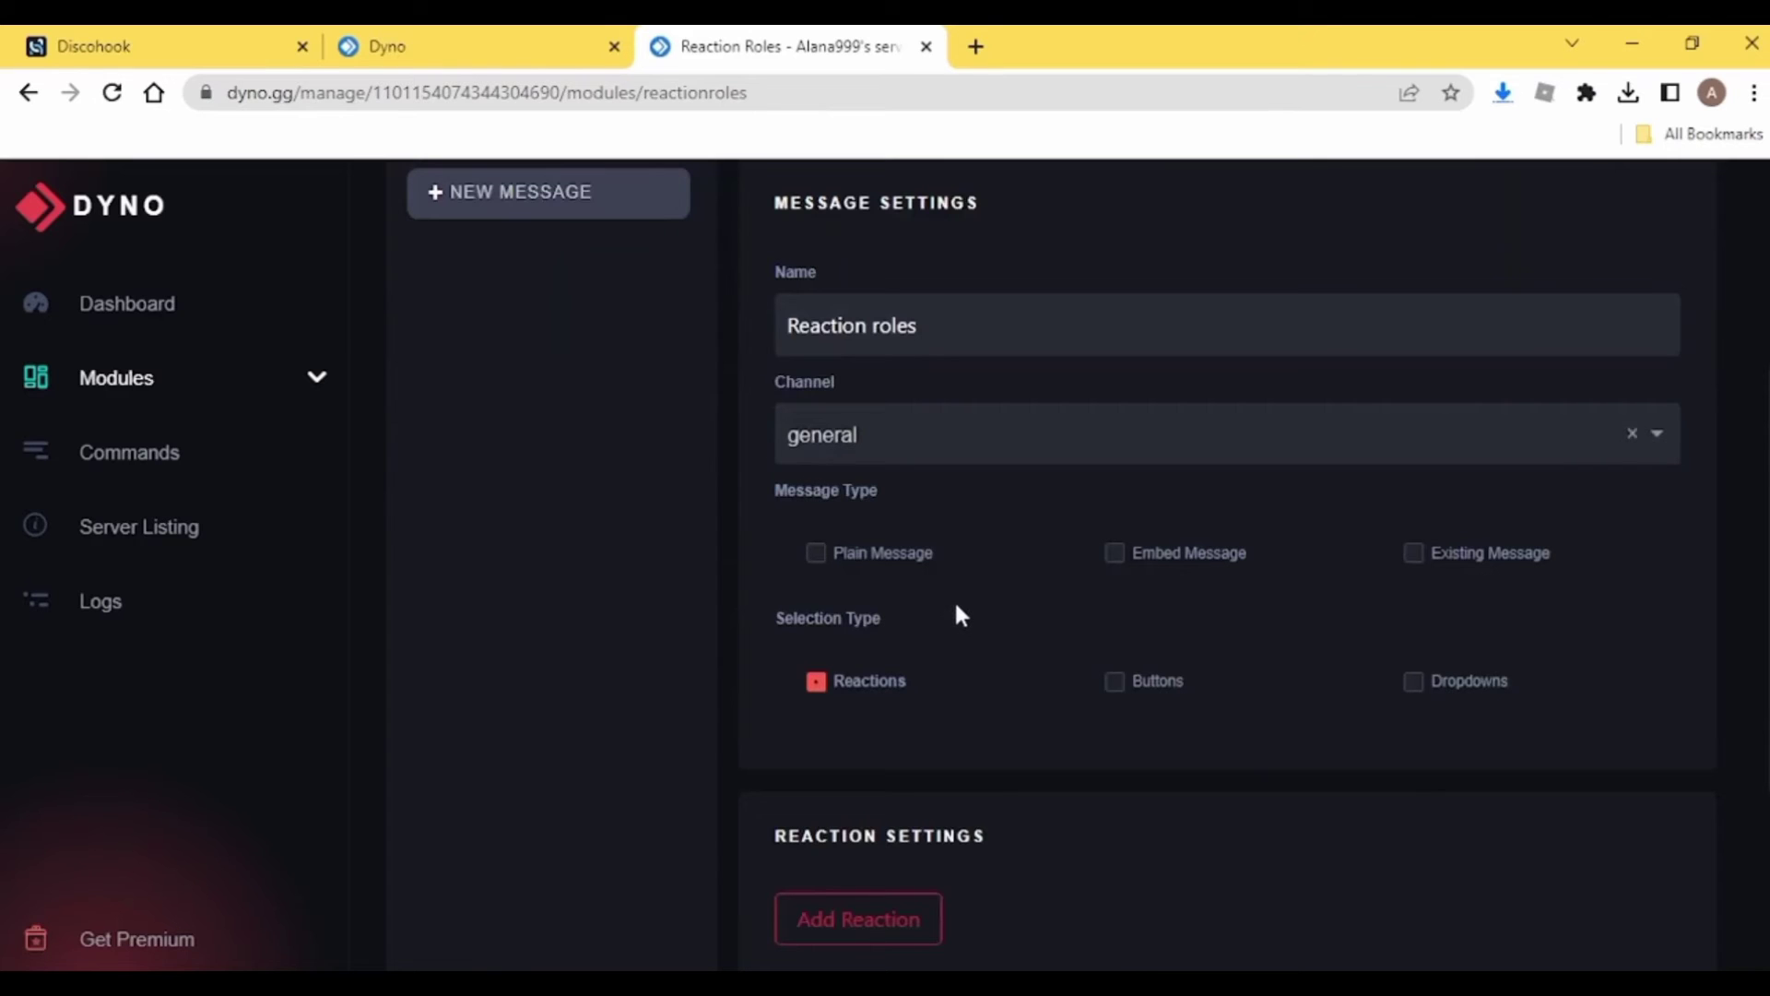
{"action": "left_click", "coordinate": [1414, 552]}
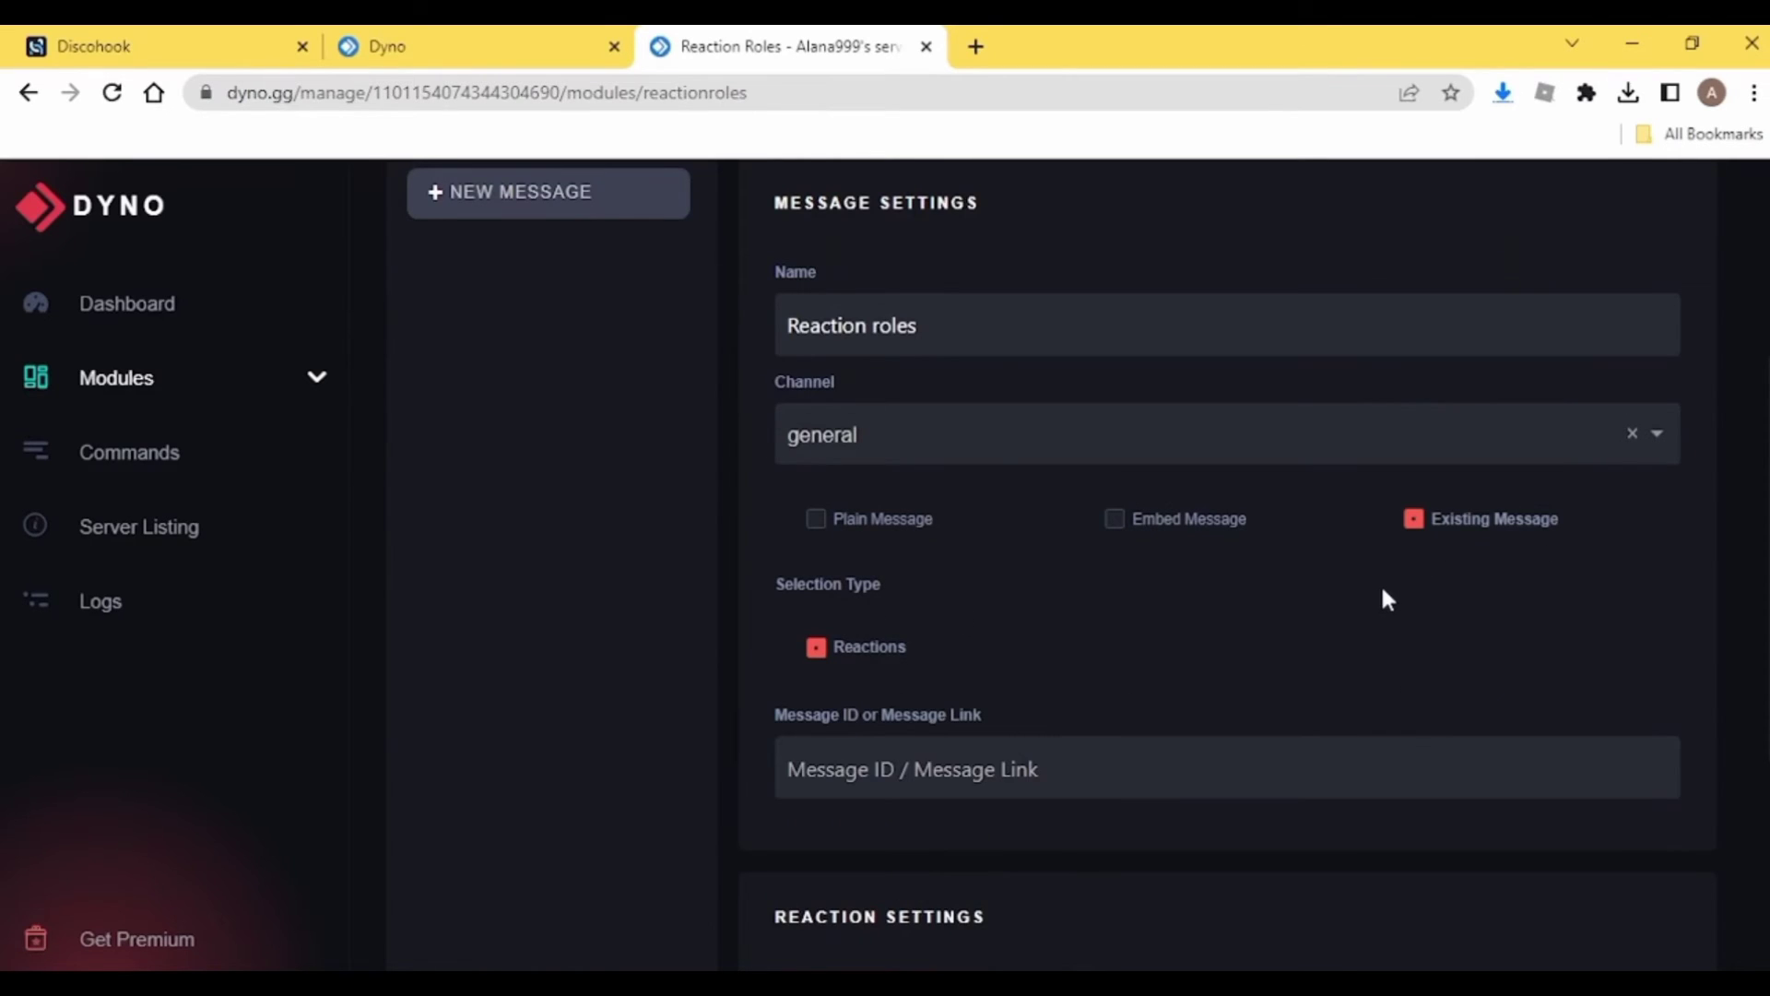
- Copy the Ping roles message link from Discord and return to Dyno
{"action": "key", "text": "alt+Tab"}
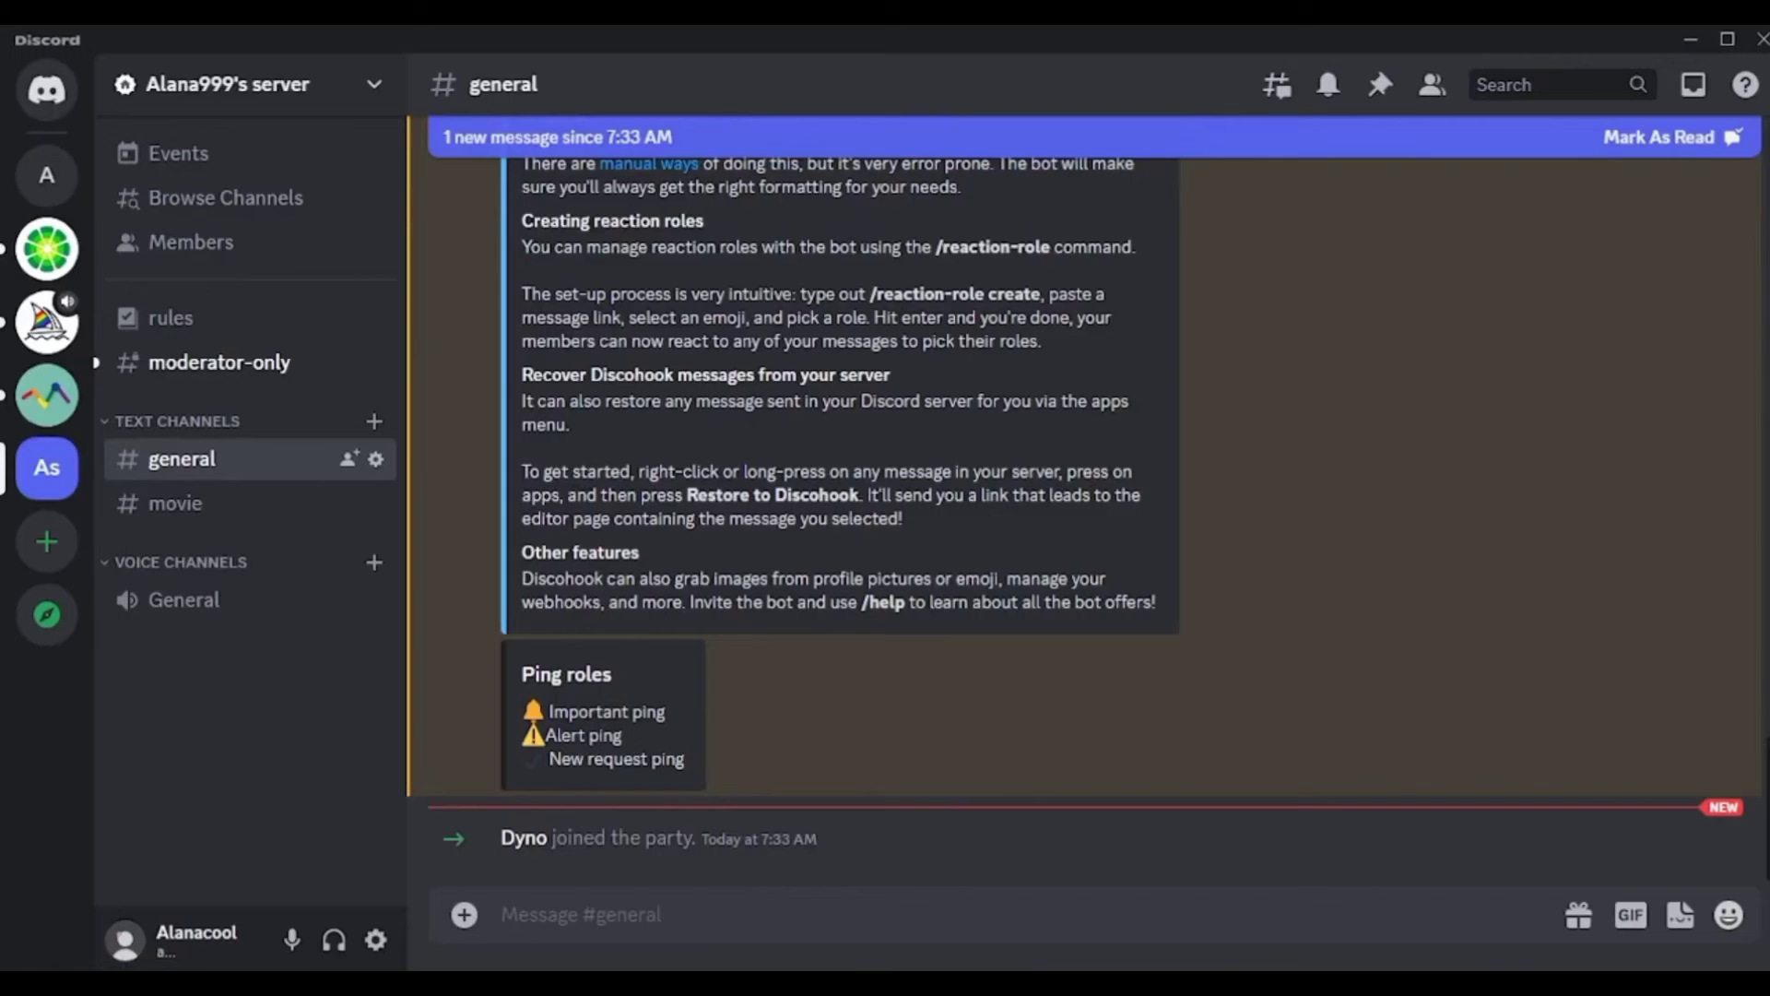
{"action": "right_click", "coordinate": [641, 711]}
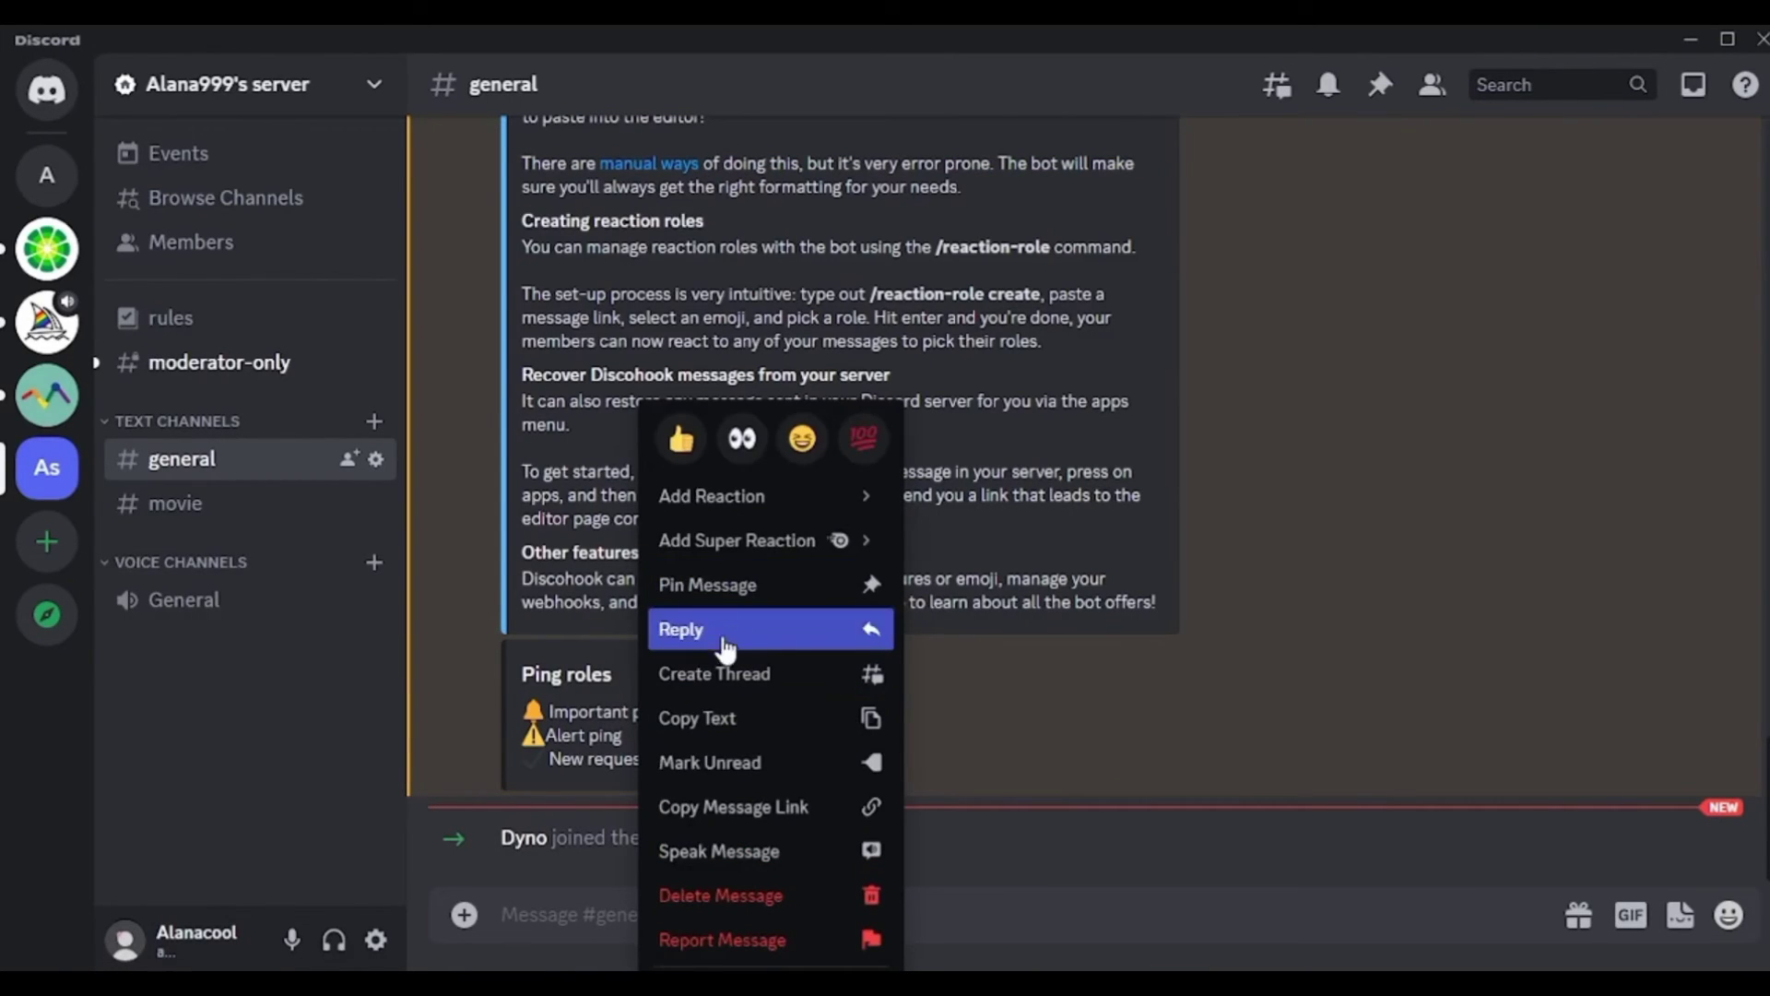
{"action": "left_click", "coordinate": [761, 807]}
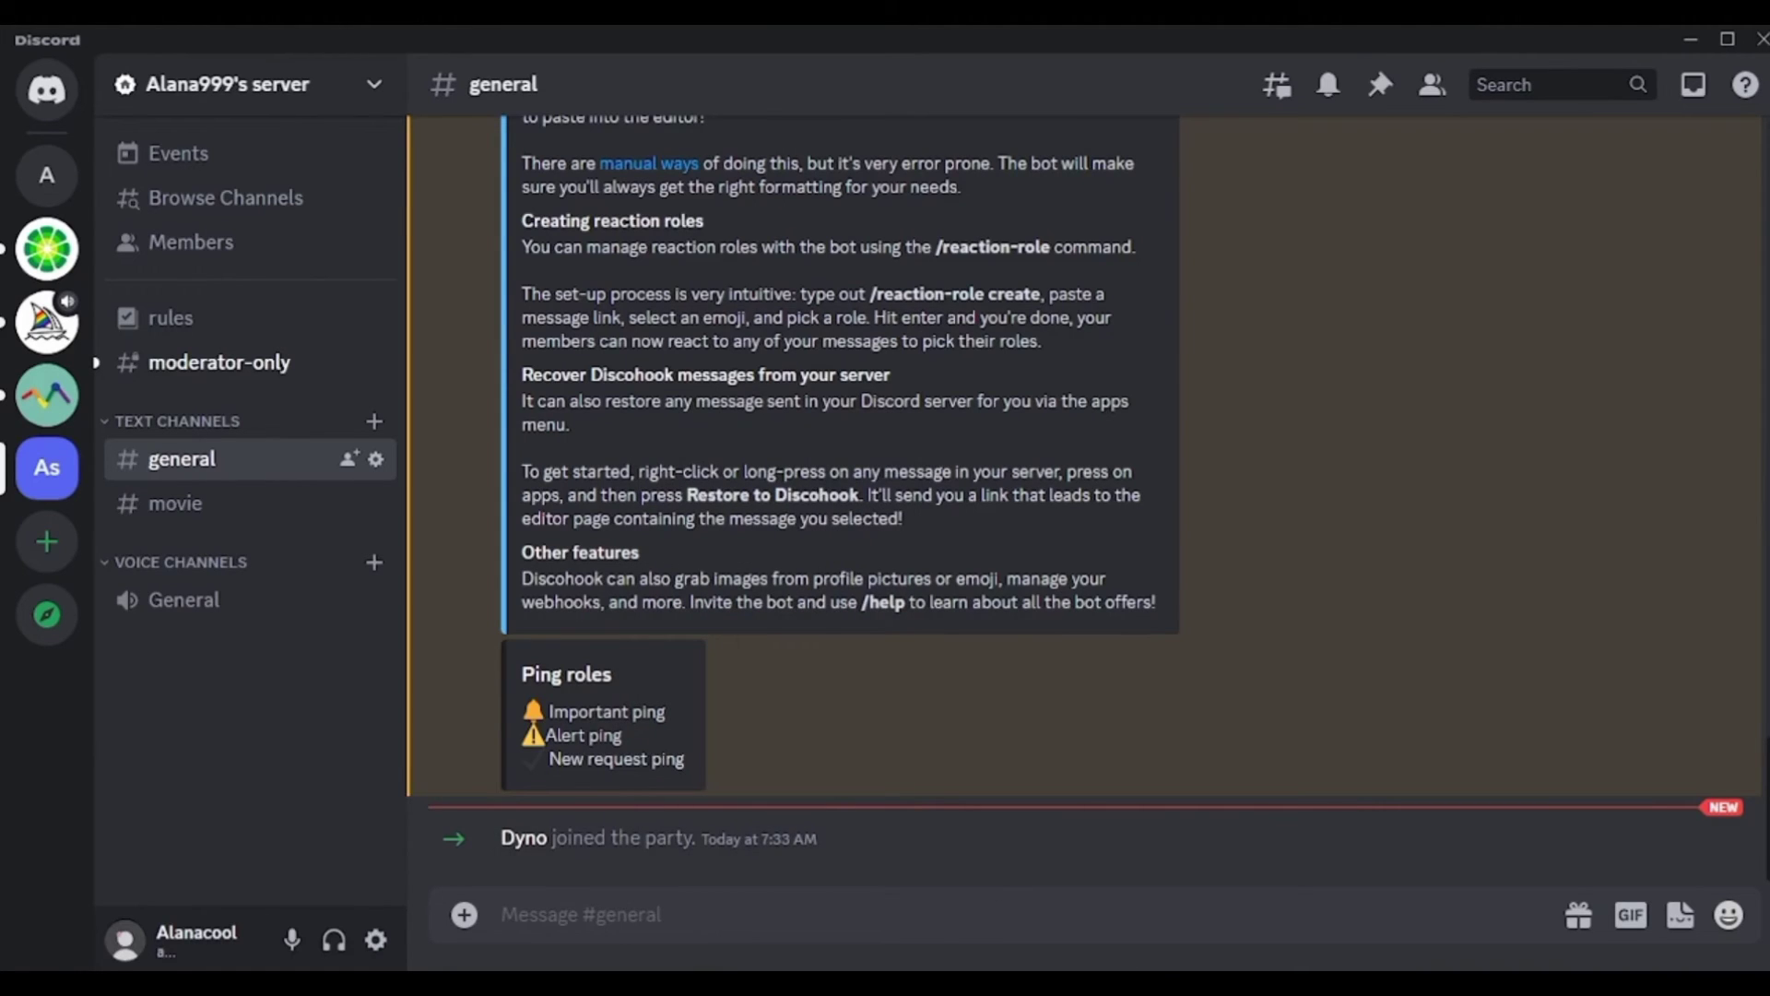
{"action": "key", "text": "alt+Tab"}
- Paste the Ping roles message ID into Dyno's message ID field
{"action": "left_click", "coordinate": [929, 771]}
{"action": "right_click", "coordinate": [928, 778]}
{"action": "left_click", "coordinate": [1017, 601]}
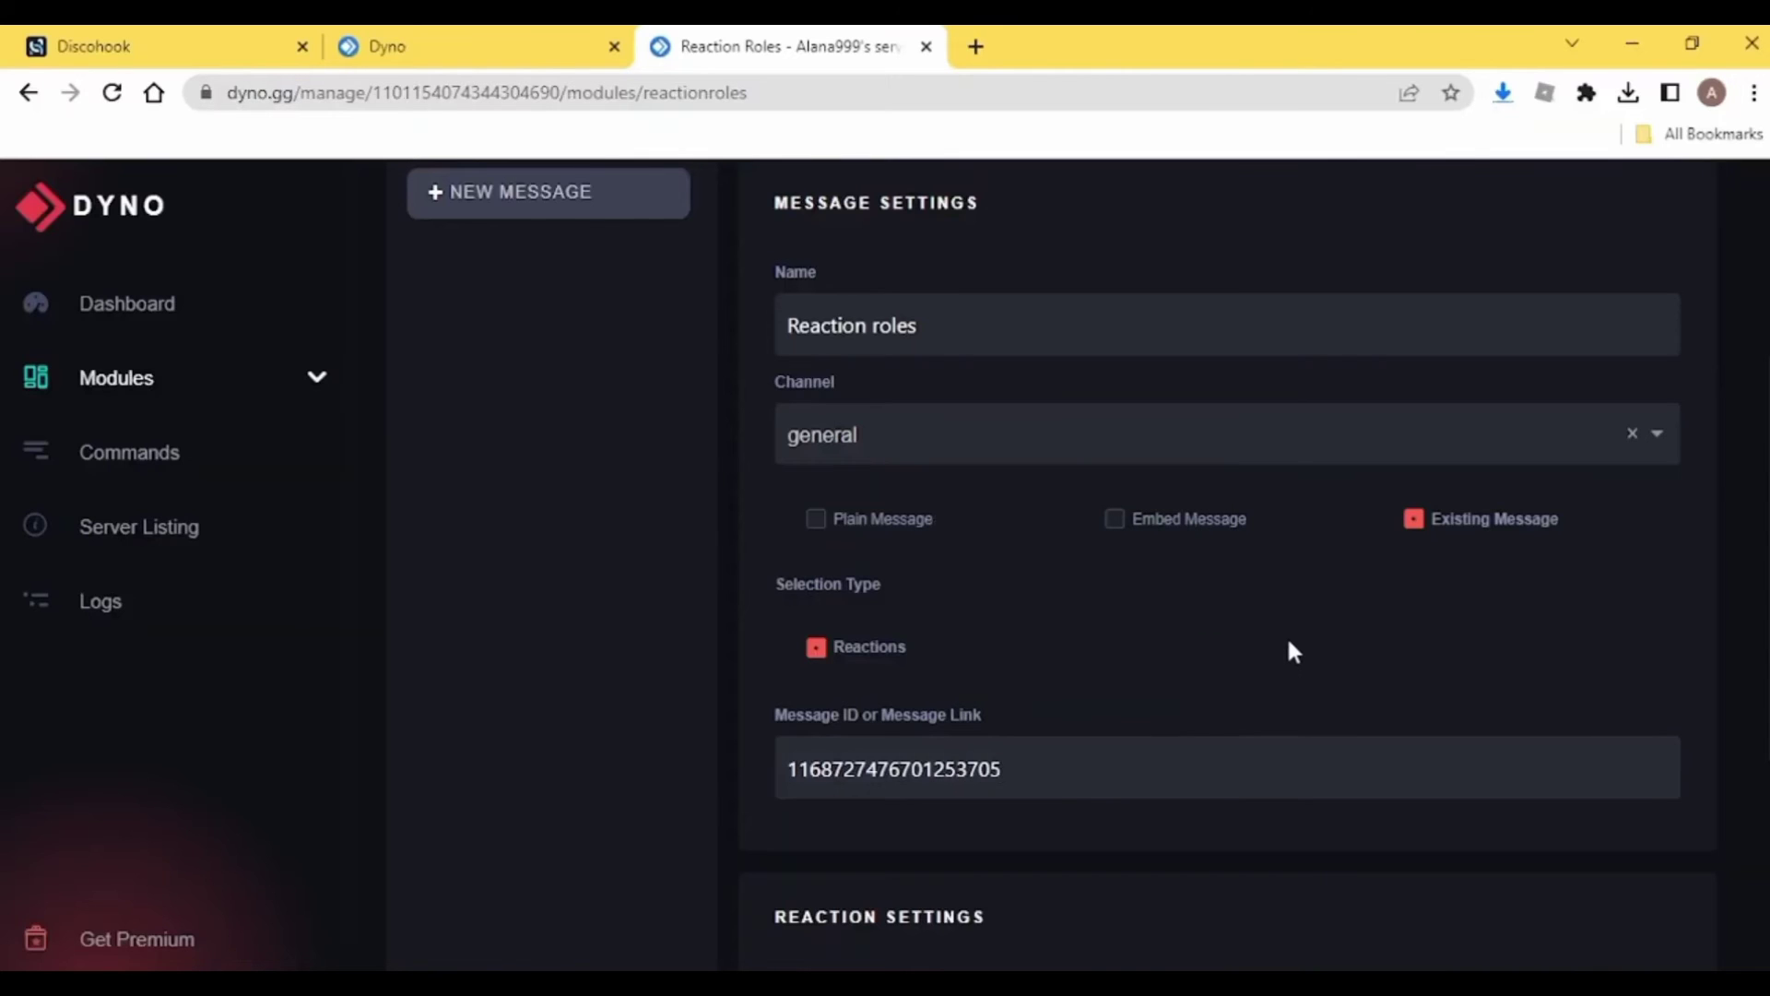
{"action": "scroll", "coordinate": [1287, 645], "scroll_direction": "down", "scroll_amount": 2}
{"action": "scroll", "coordinate": [1217, 585], "scroll_direction": "down", "scroll_amount": 1}
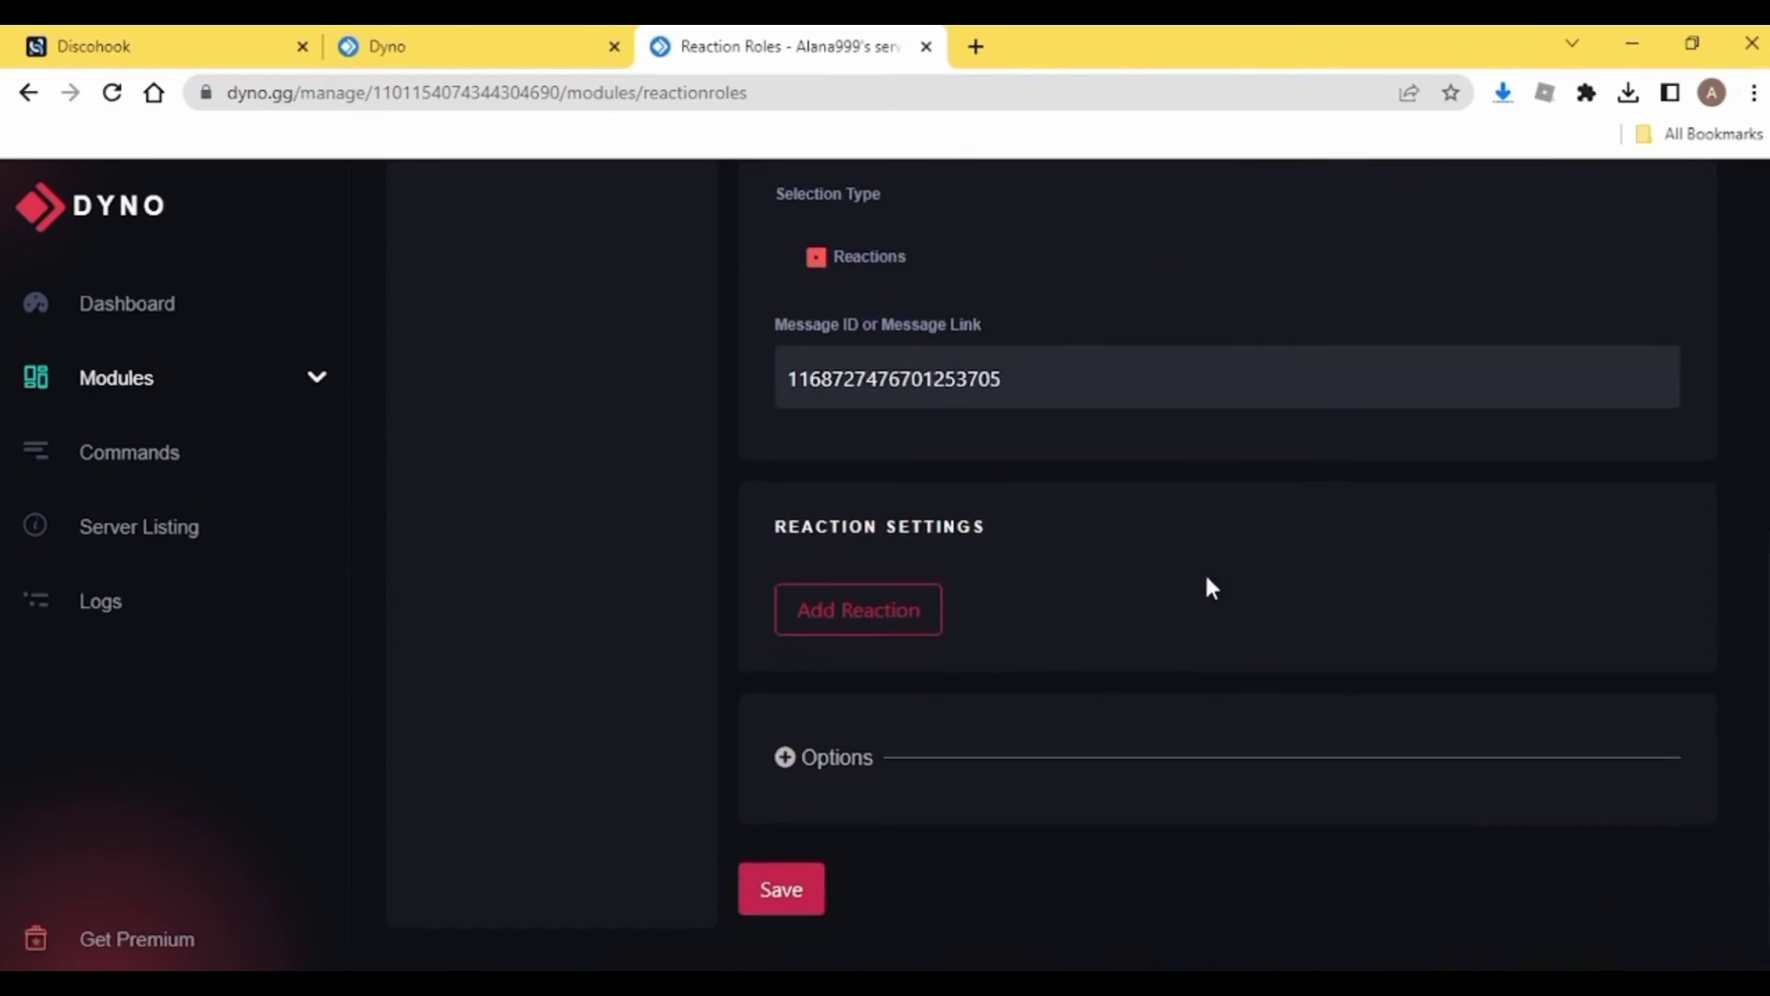
- Add a bell emoji reaction that assigns the Important ping role
{"action": "left_click", "coordinate": [859, 613]}
{"action": "scroll", "coordinate": [1111, 494], "scroll_direction": "down", "scroll_amount": 1}
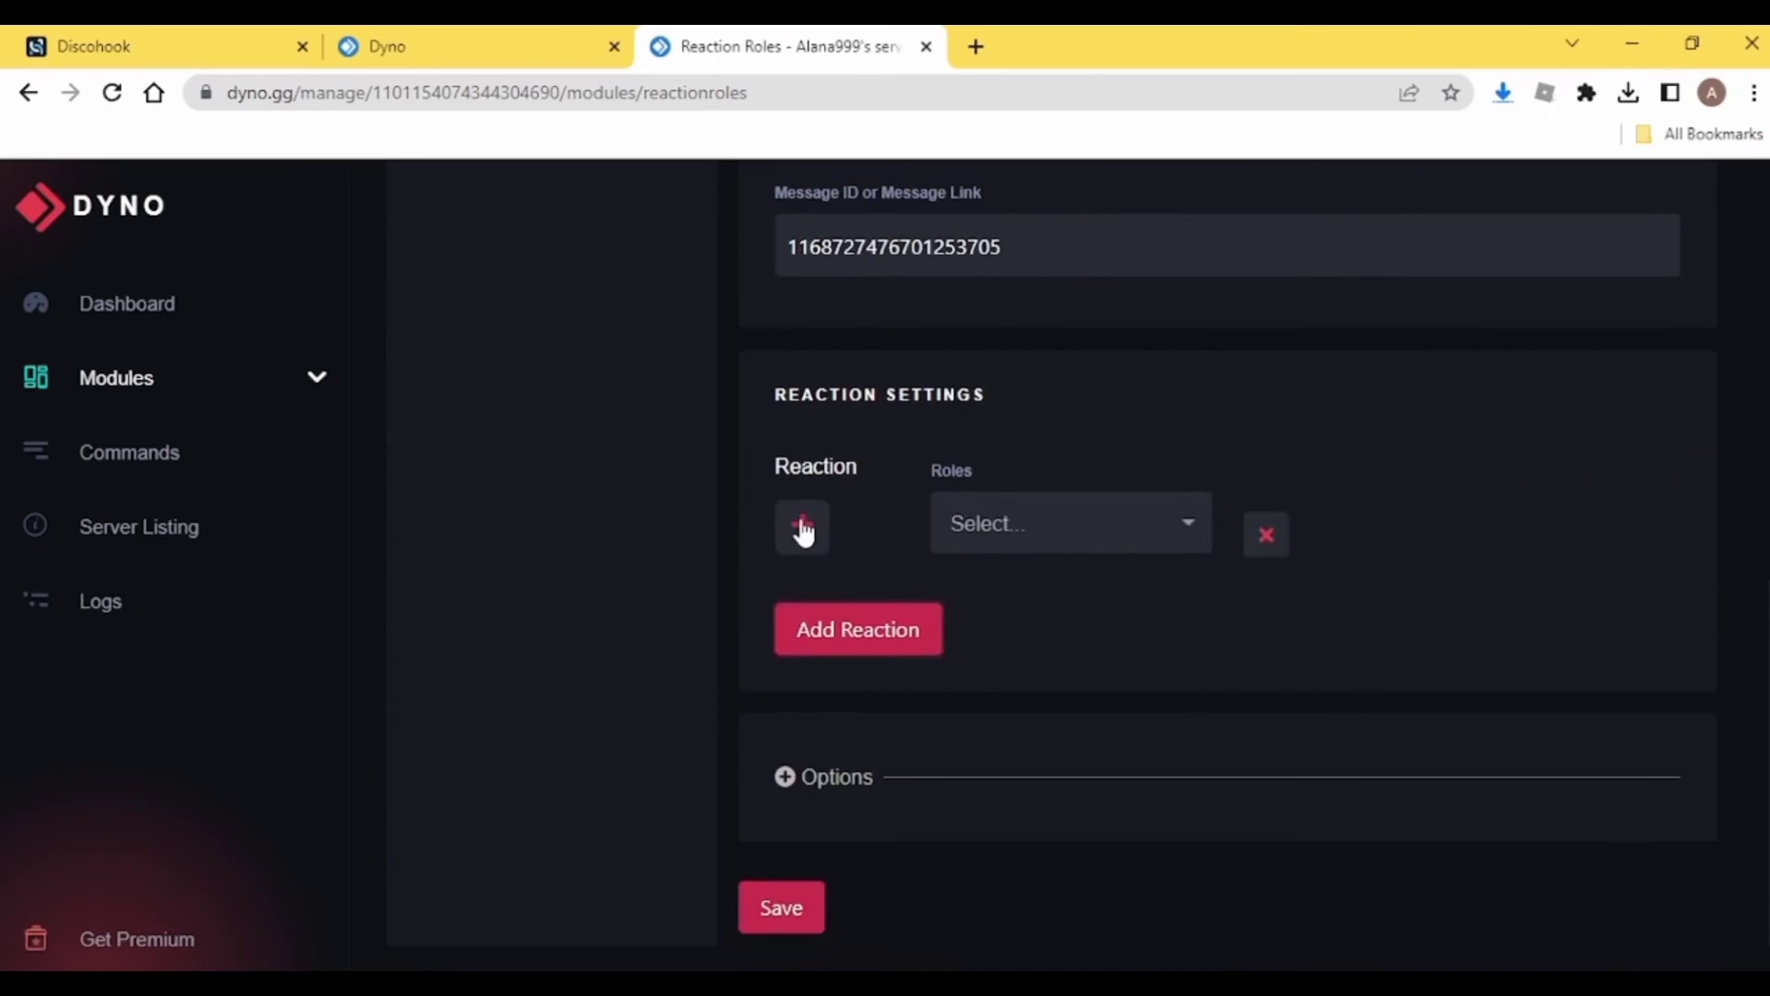
{"action": "left_click", "coordinate": [802, 530]}
{"action": "left_click", "coordinate": [803, 529]}
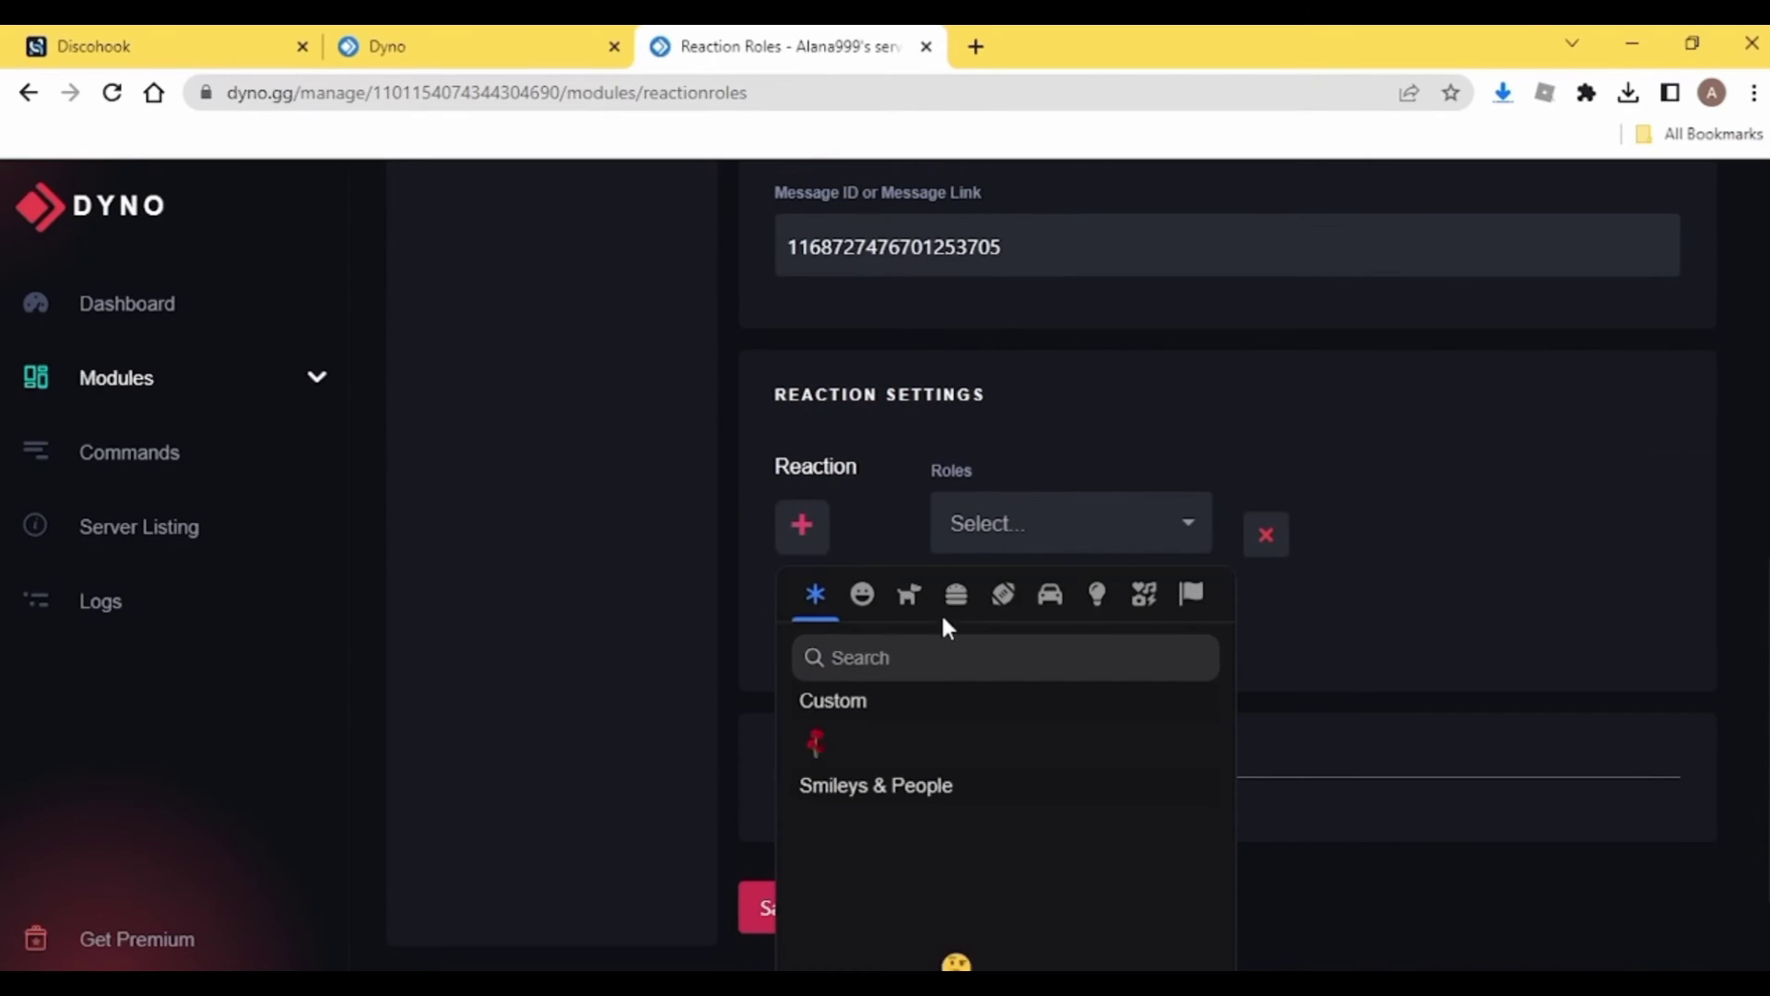
{"action": "type", "text": "bell"}
{"action": "left_click", "coordinate": [815, 743]}
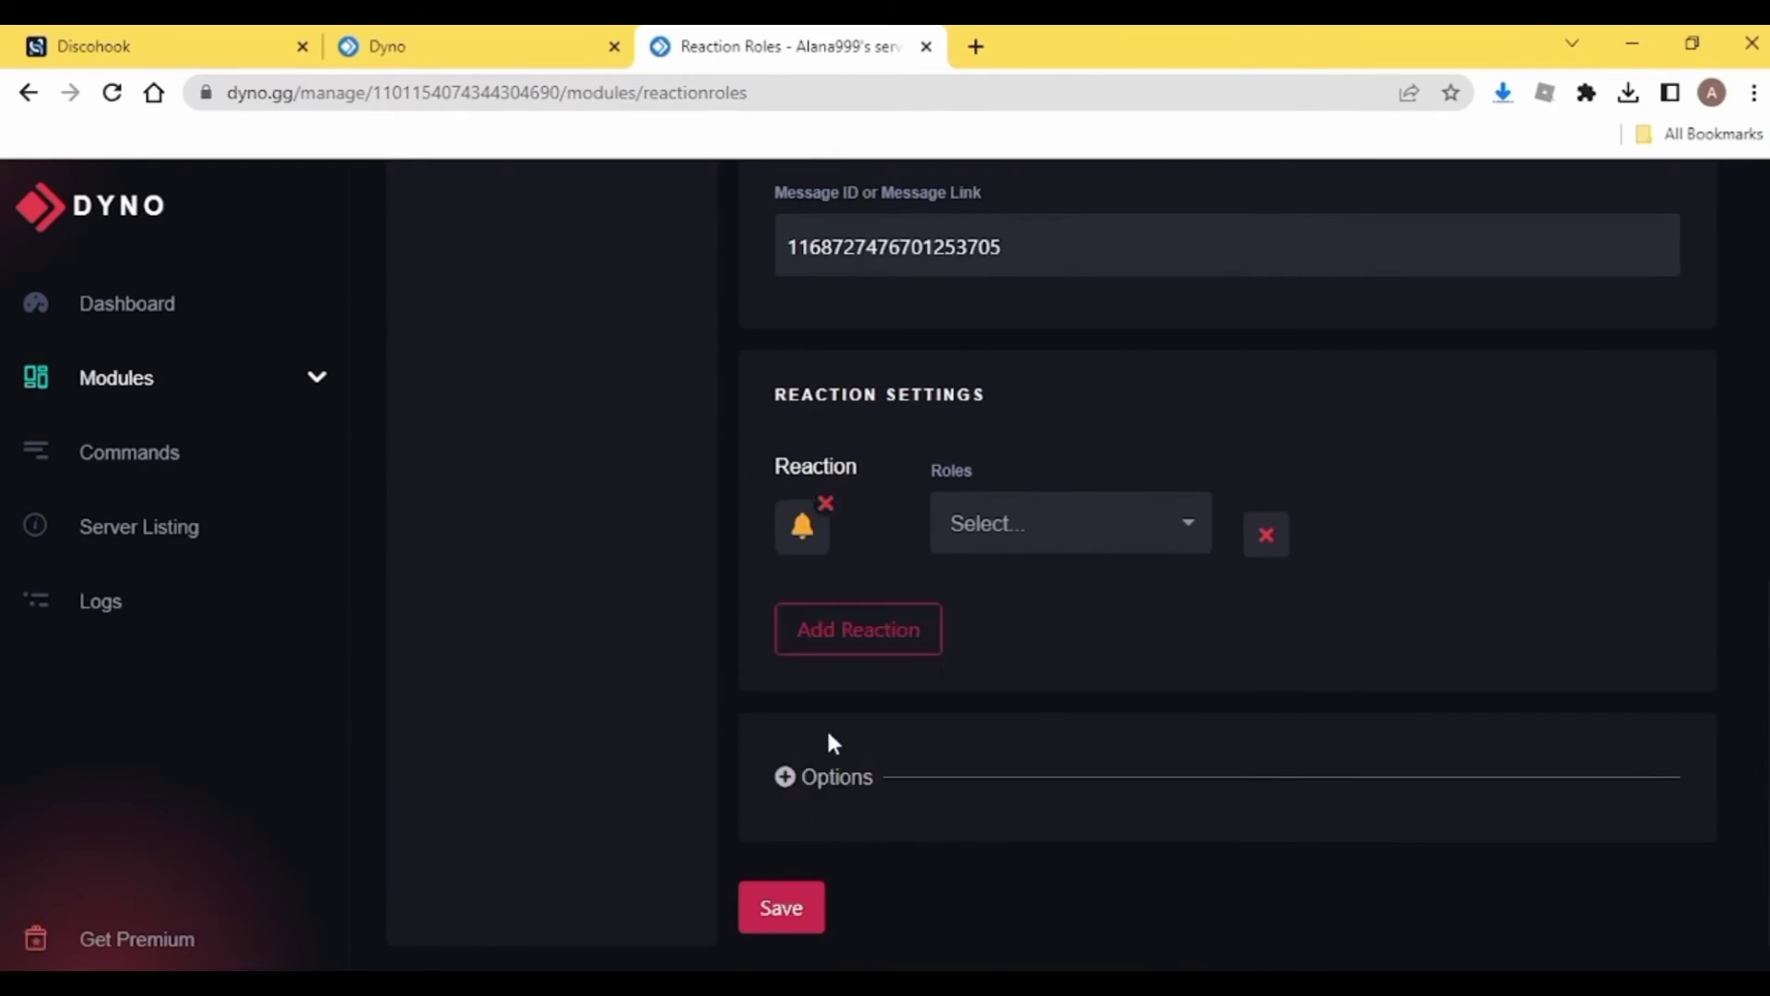
{"action": "left_click", "coordinate": [1044, 533]}
{"action": "left_click", "coordinate": [1078, 577]}
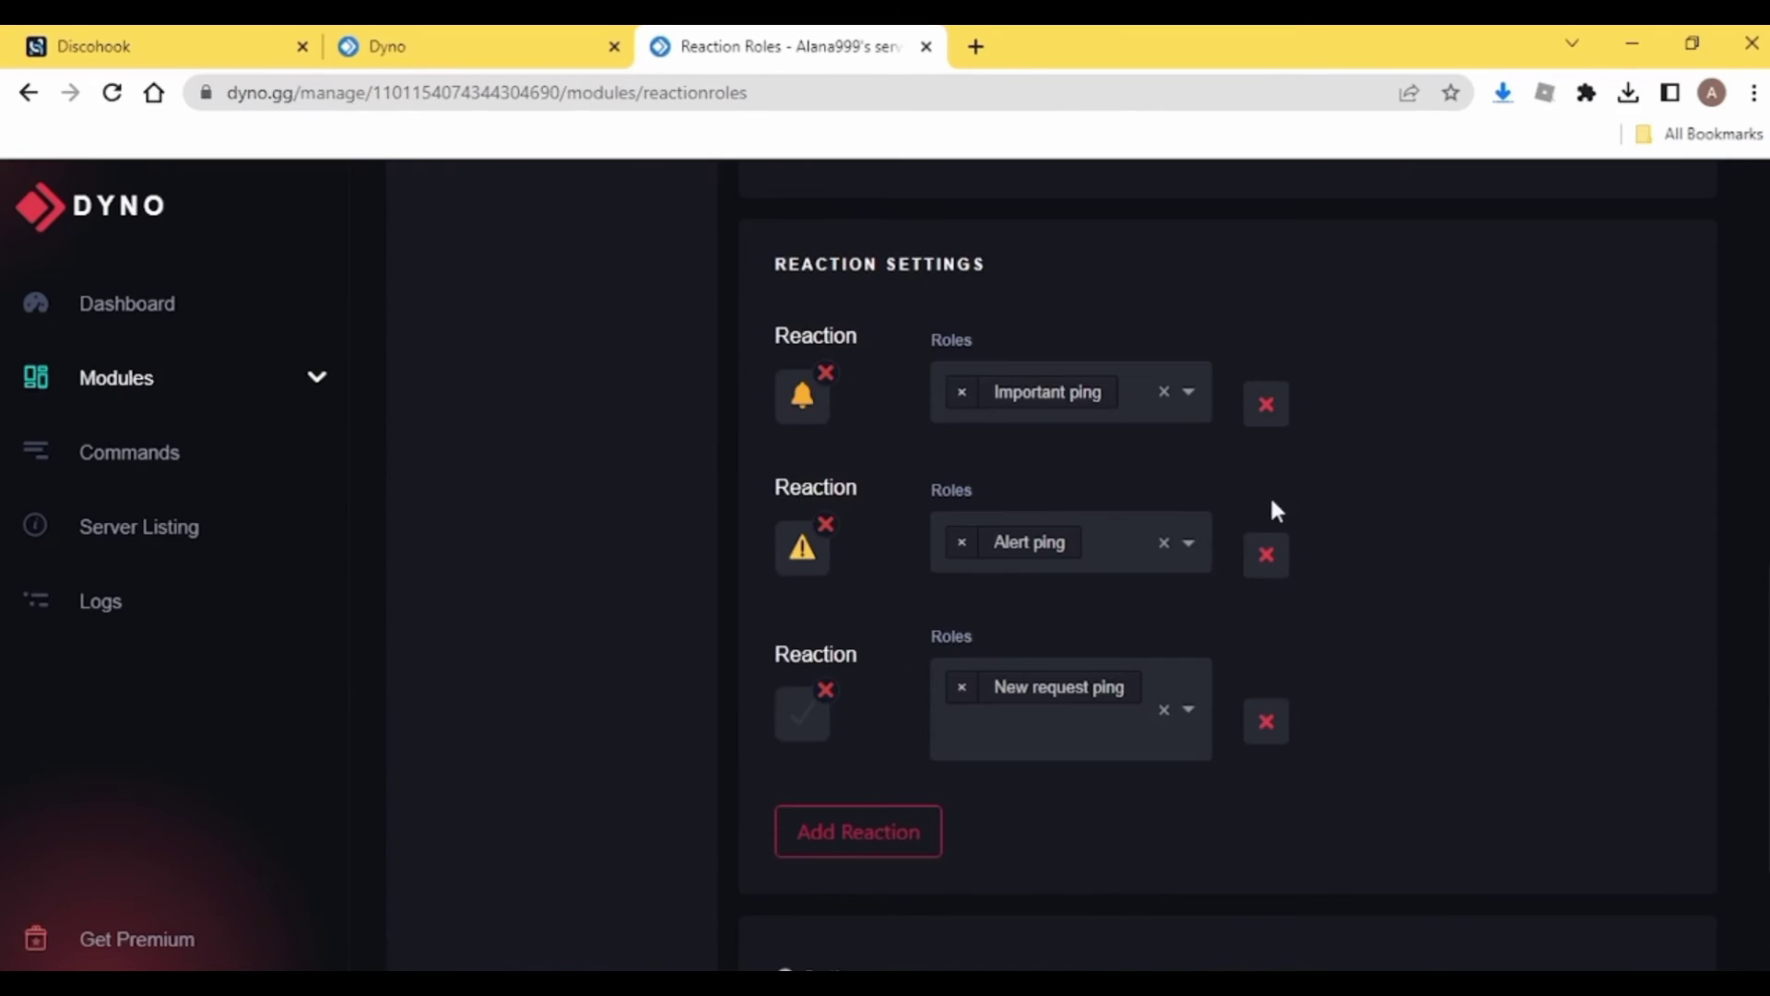
{"action": "scroll", "coordinate": [1274, 511], "scroll_direction": "down", "scroll_amount": 1}
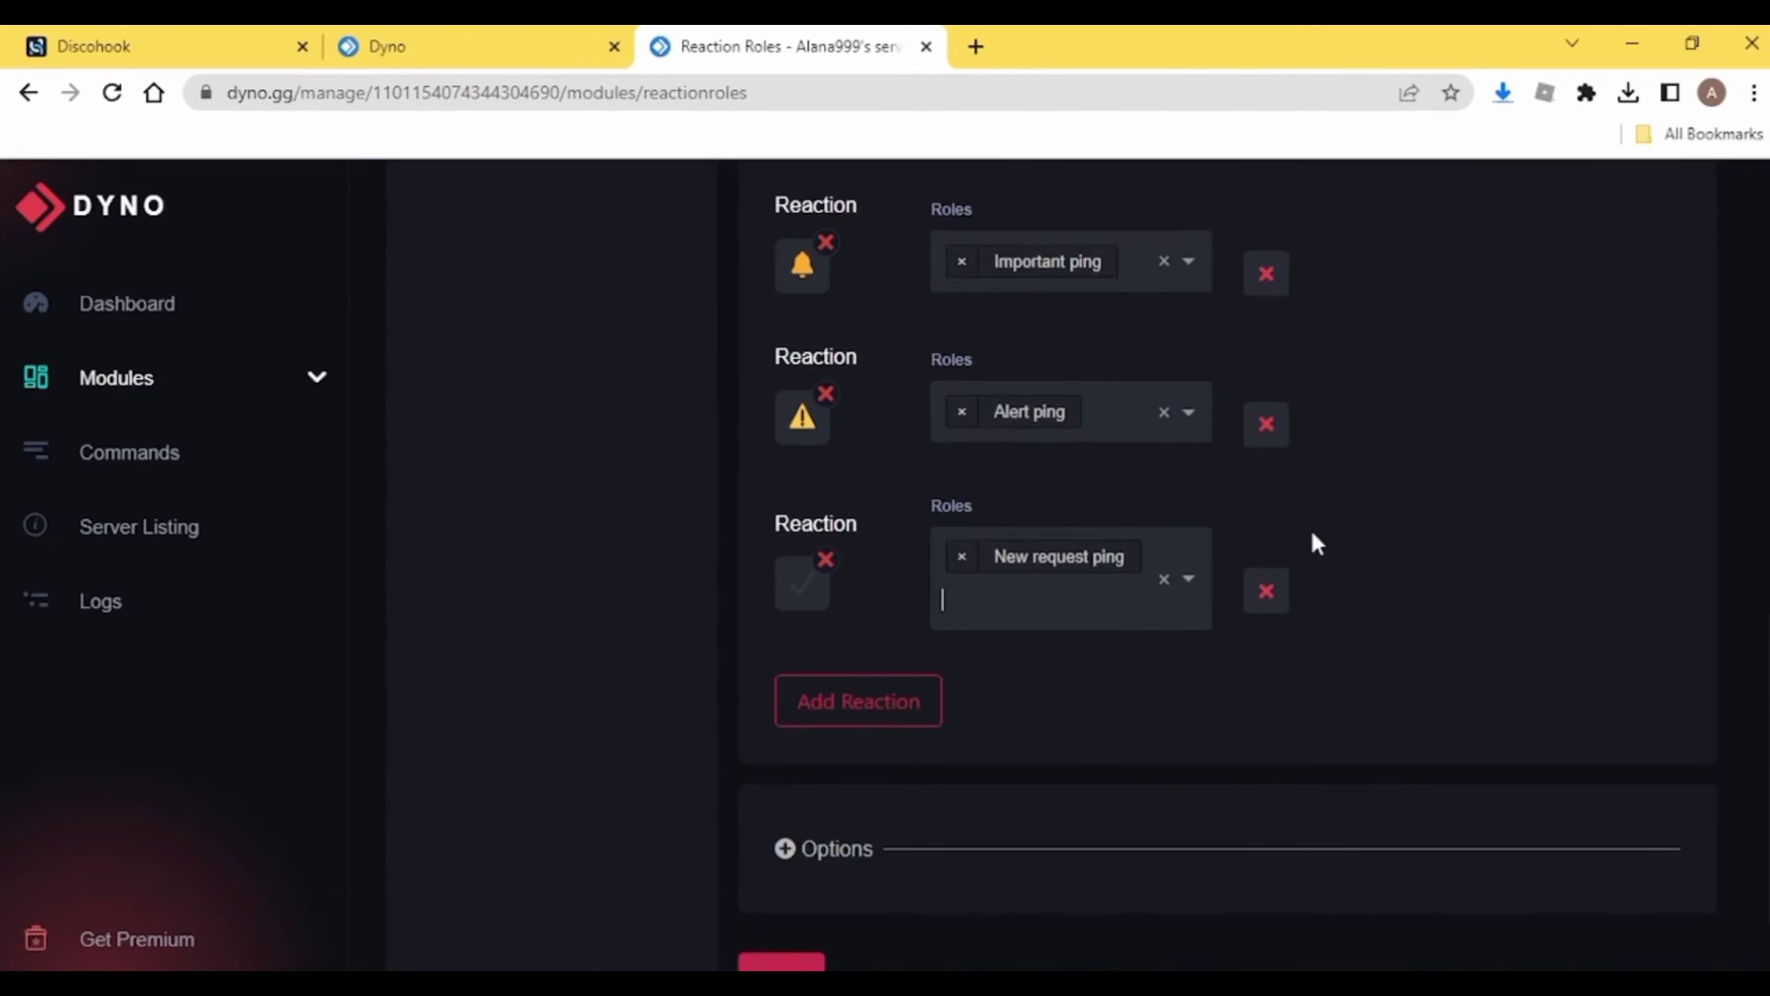
{"action": "scroll", "coordinate": [1313, 535], "scroll_direction": "down", "scroll_amount": 1}
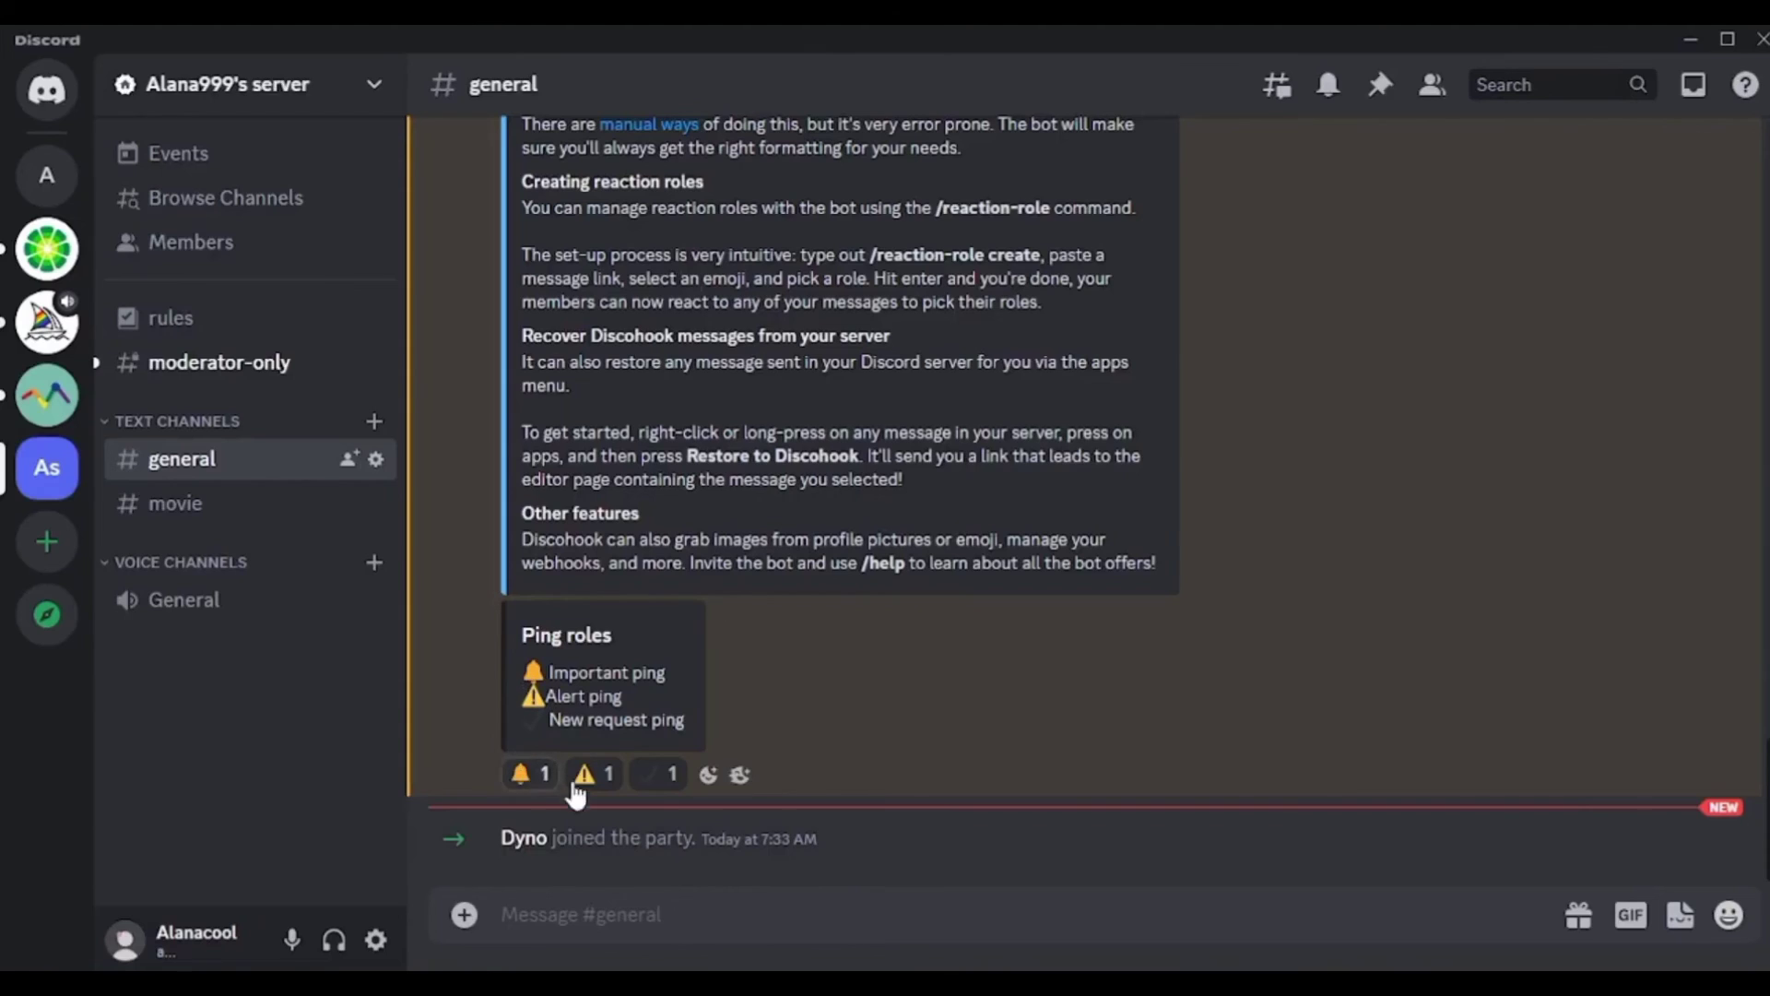
- React with the bell under the Ping roles embed in #general to test the Important ping role
{"action": "left_click", "coordinate": [534, 774]}
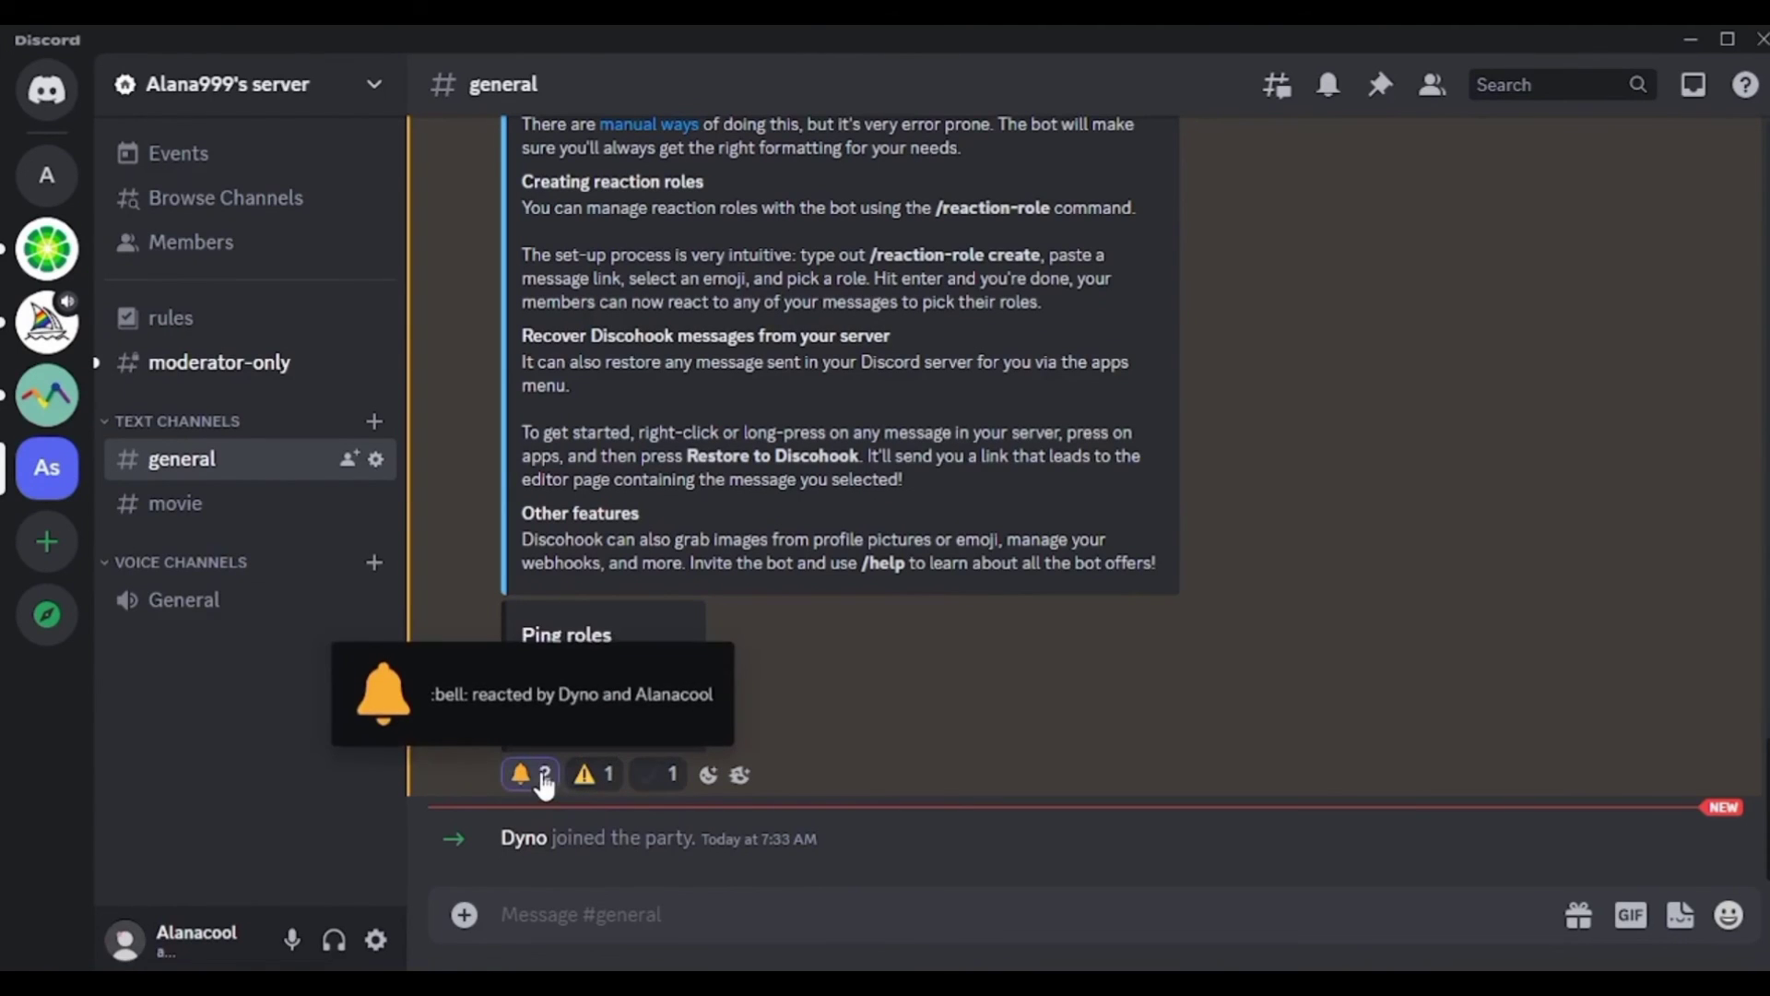